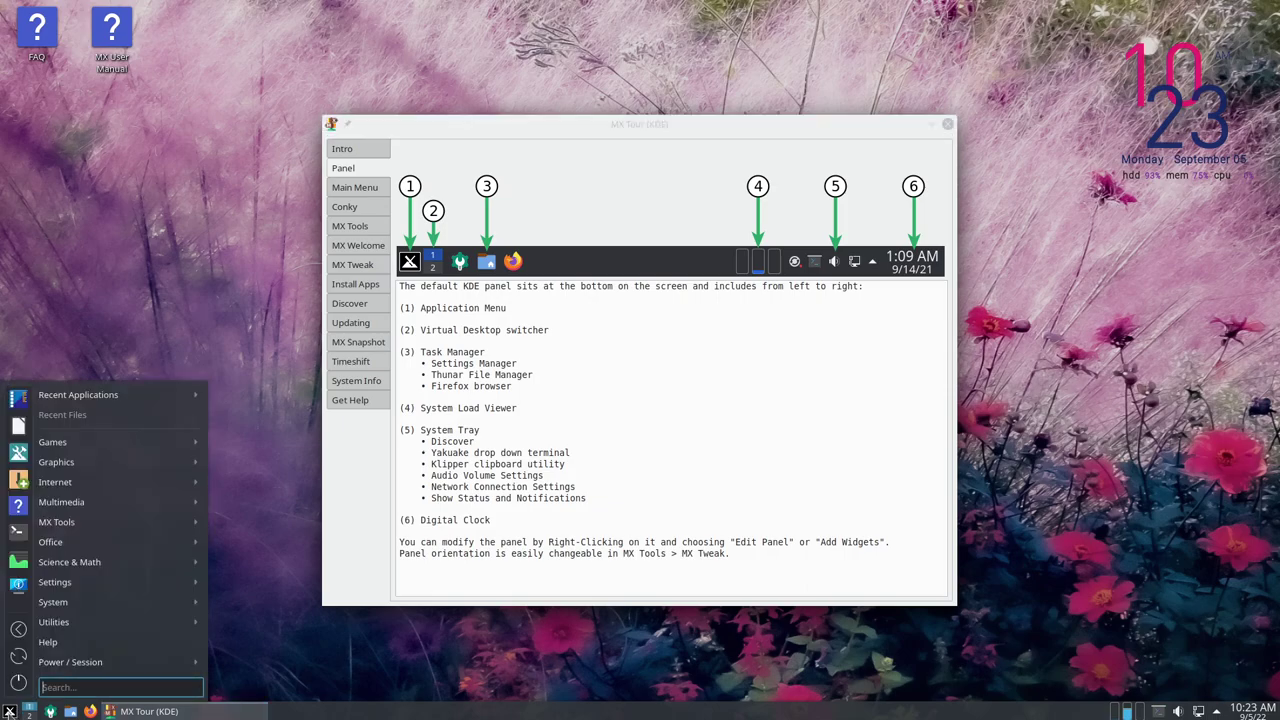
Step: Dismiss the application menu, switch between the virtual desktops and check the system load details
key("Escape")
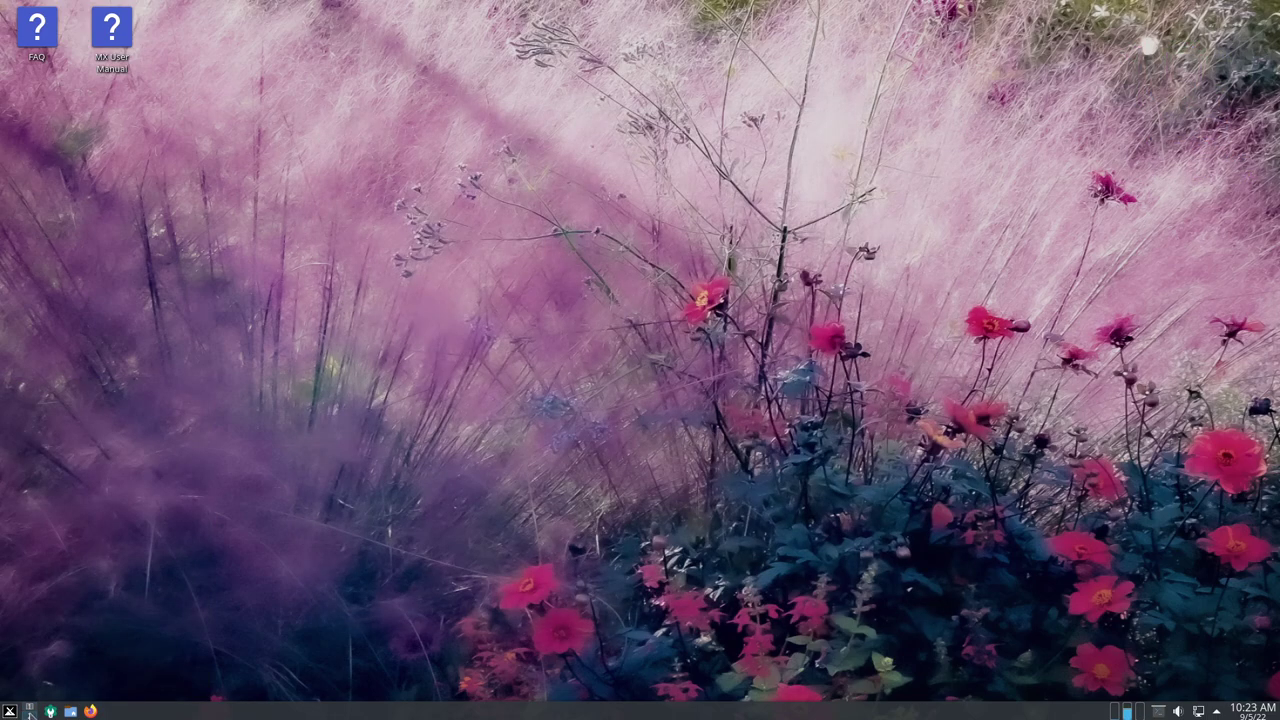
left_click(31, 712)
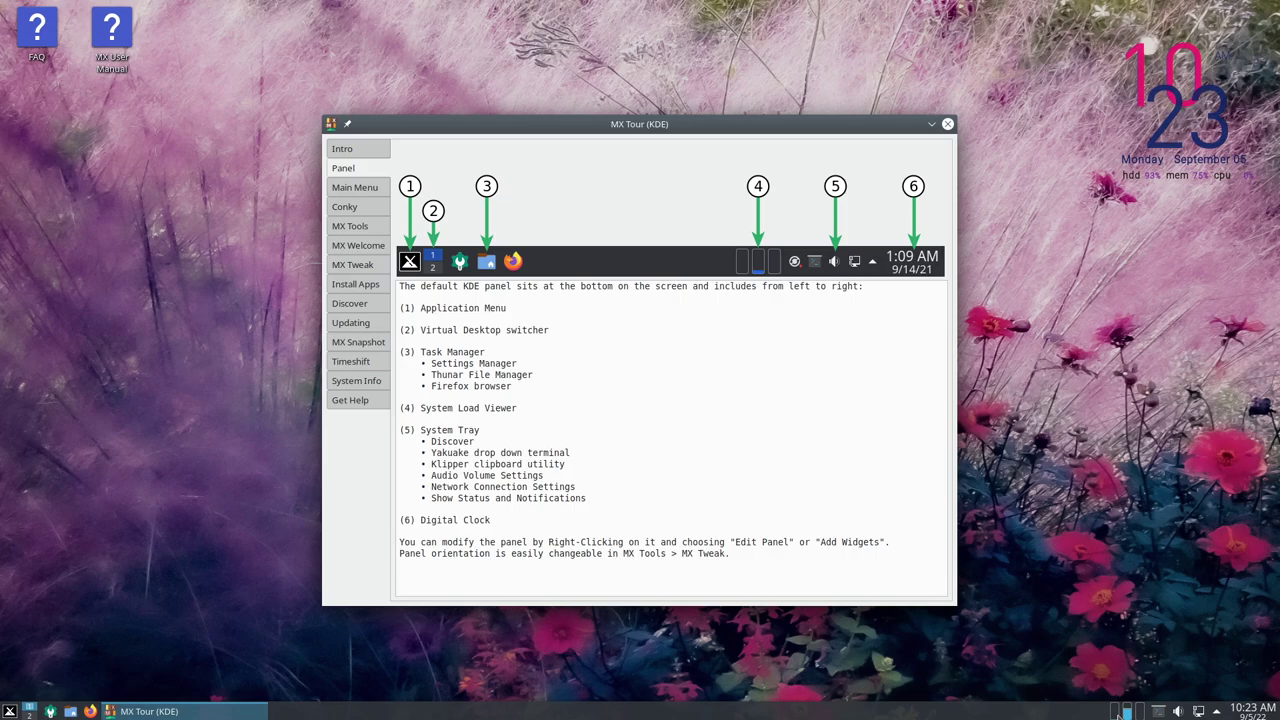
mouse_move(1118, 712)
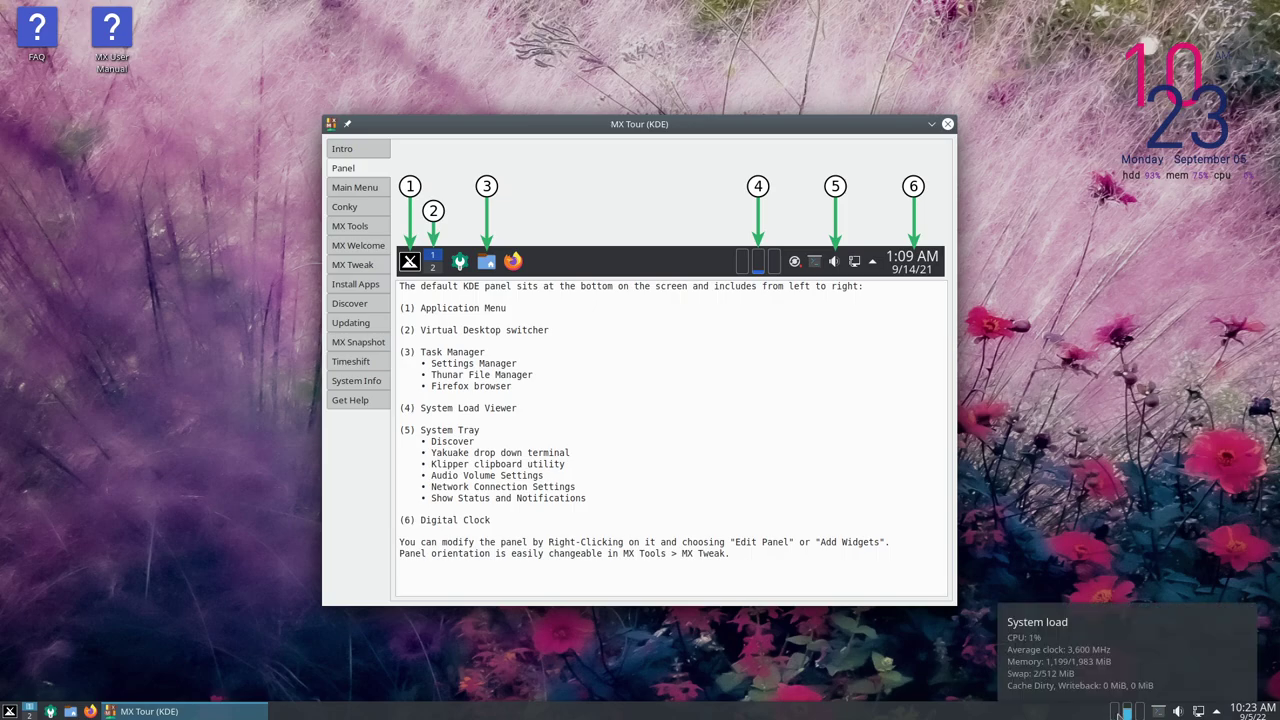
Step: Show and hide the drop-down terminal and the calendar from the desktop panel
left_click(1159, 711)
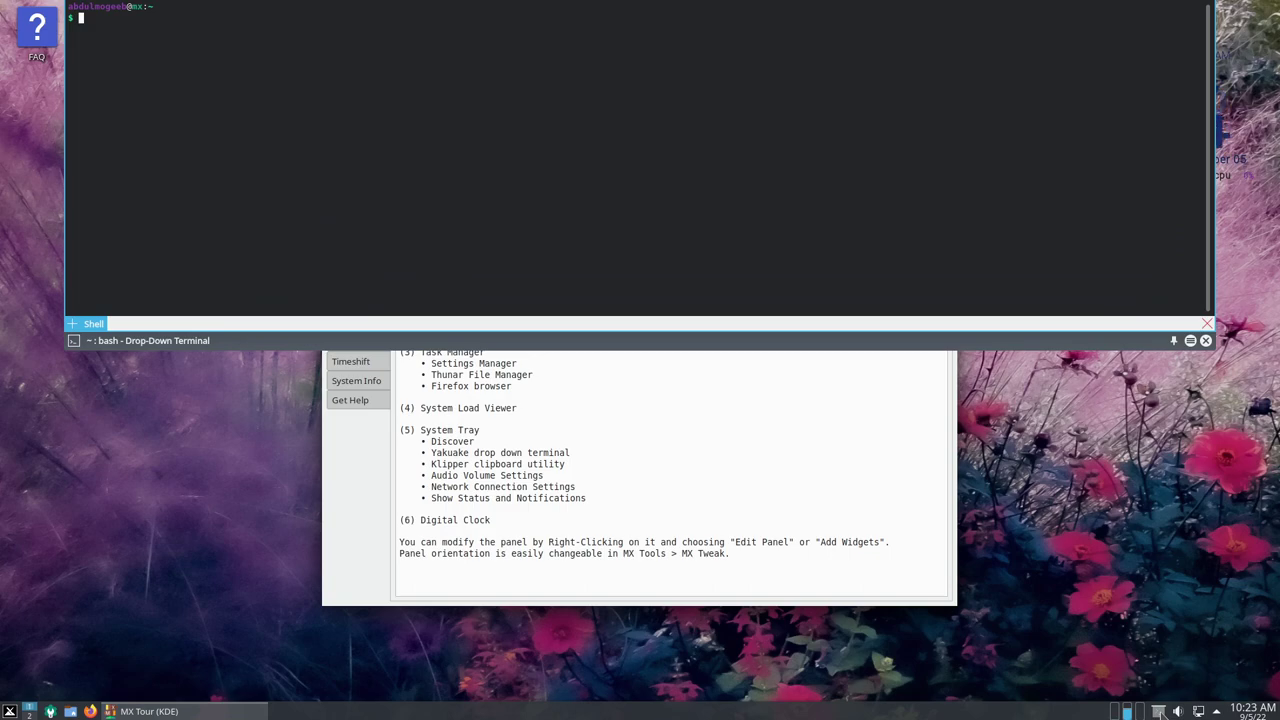
left_click(1159, 711)
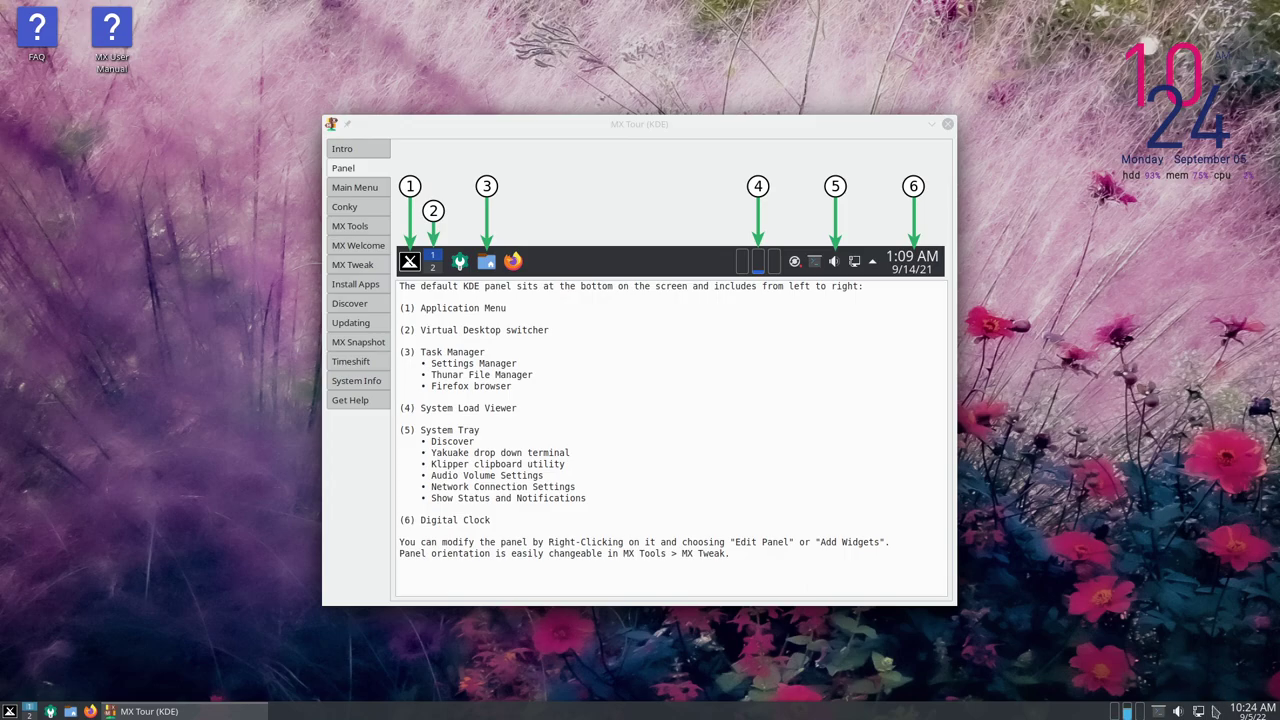
left_click(1244, 711)
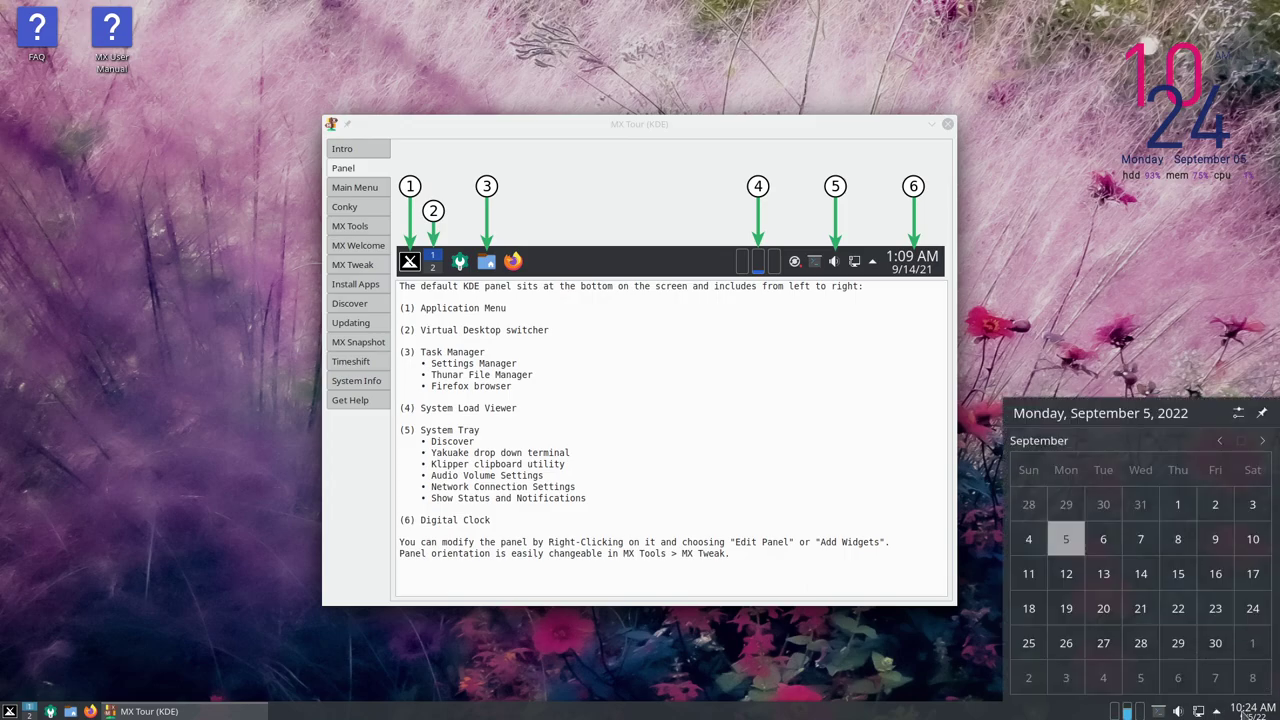
left_click(1244, 711)
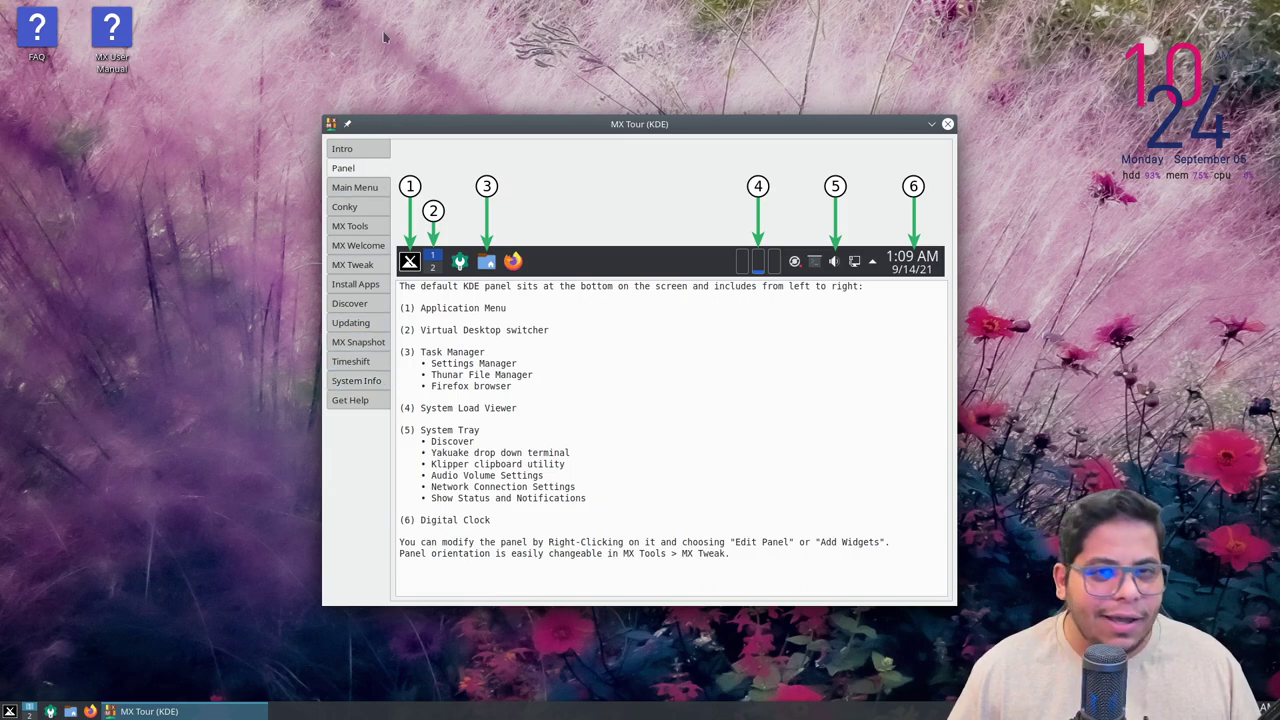
Step: View the Main Menu and Conky pages of the MX Tour
left_click(340, 190)
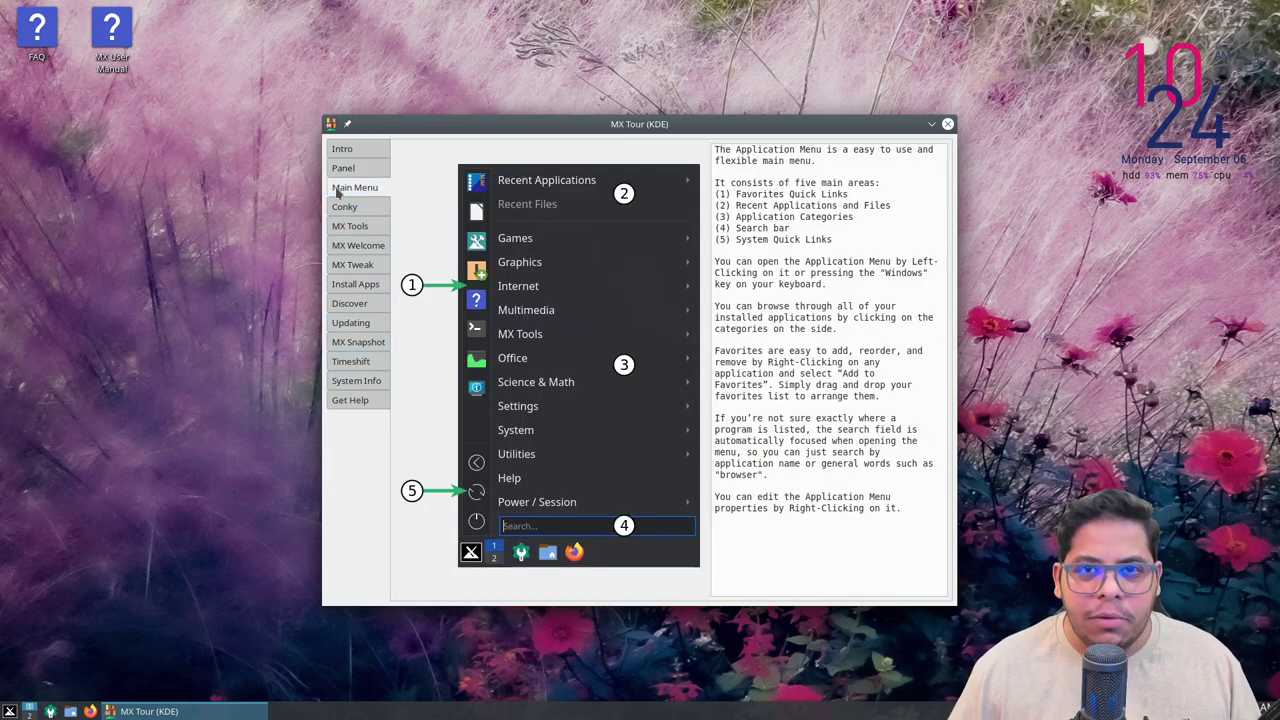
left_click(345, 208)
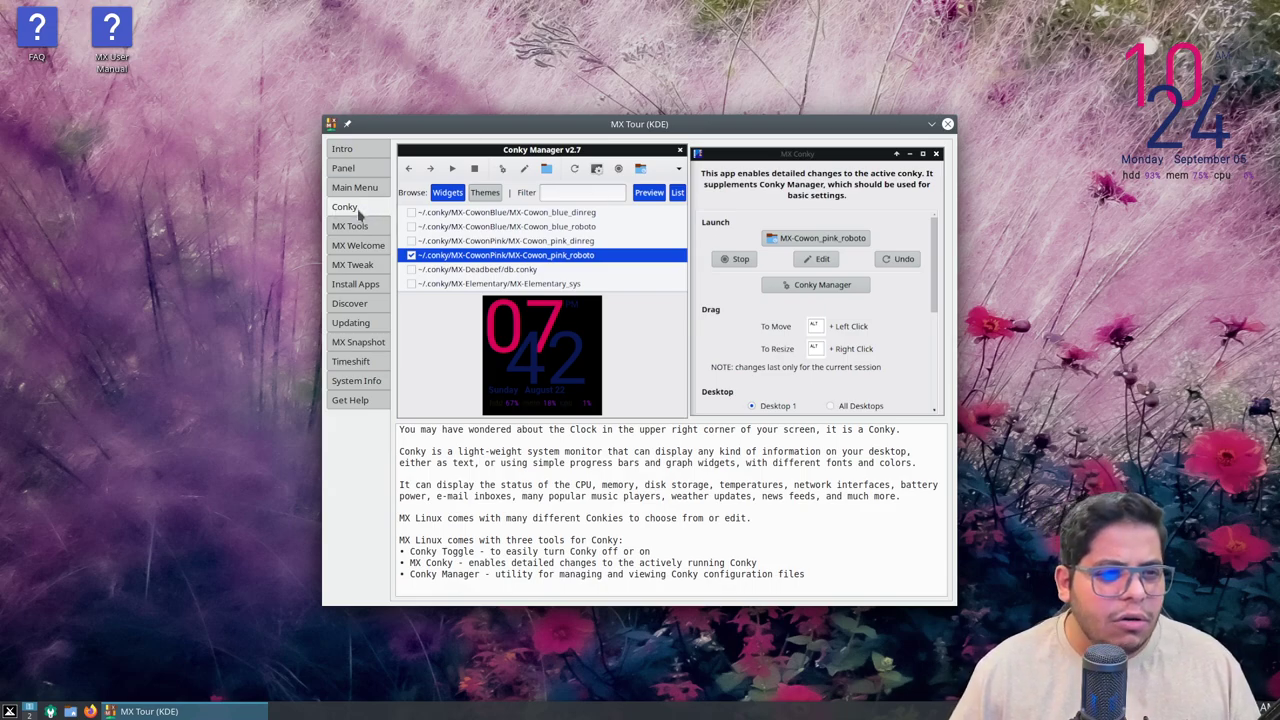
Step: Change the desktop wallpaper to Ice and close the desktop settings
right_click(910, 60)
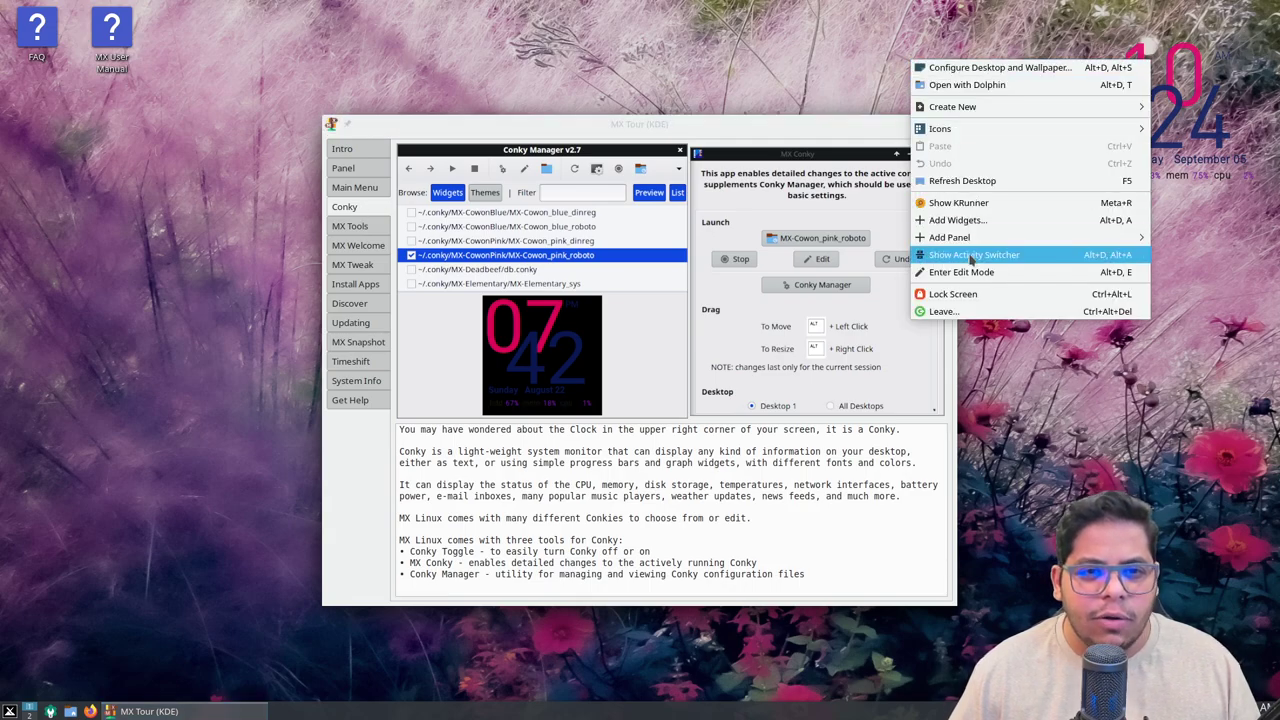
left_click(965, 70)
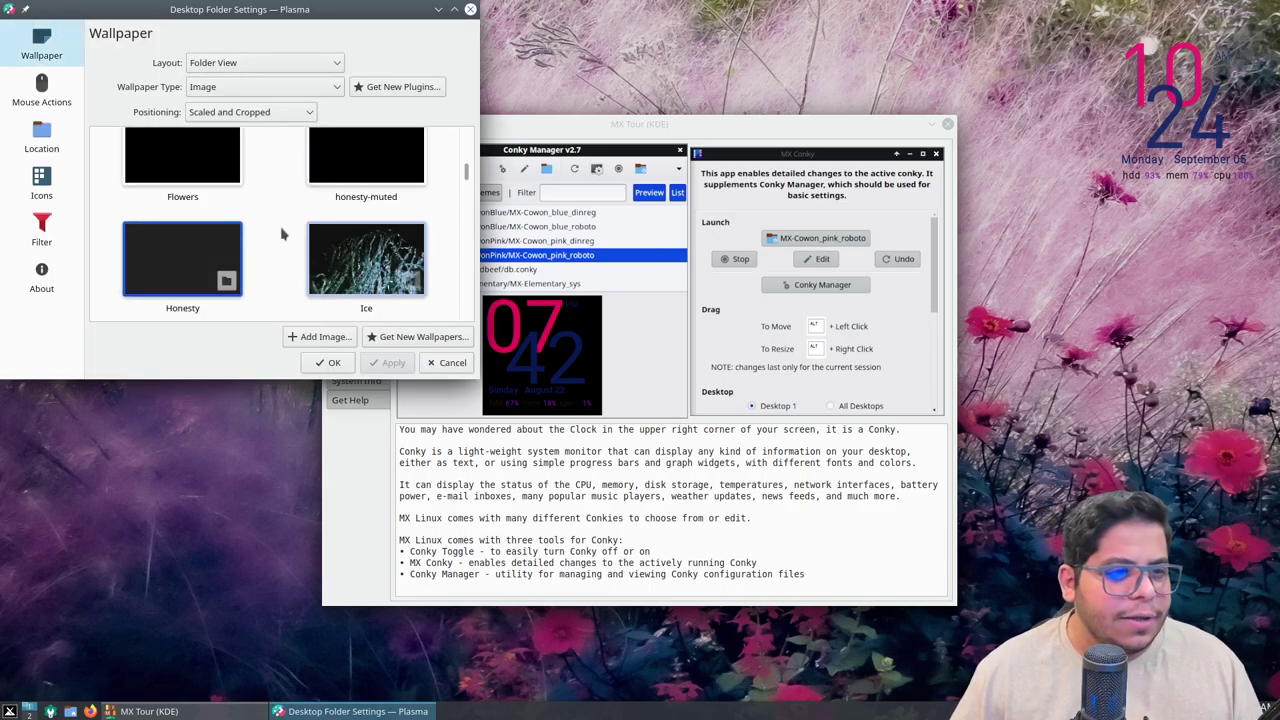
left_click(352, 287)
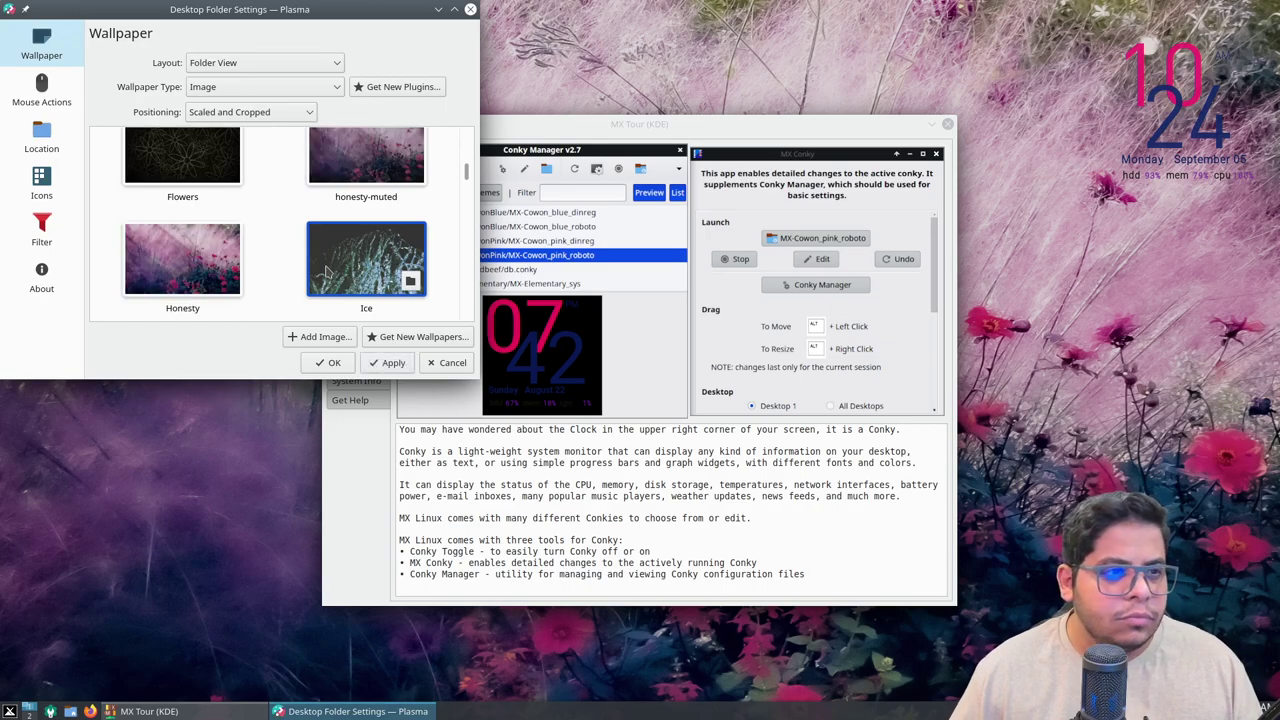
scroll(140, 177, "up", 1)
left_click(394, 364)
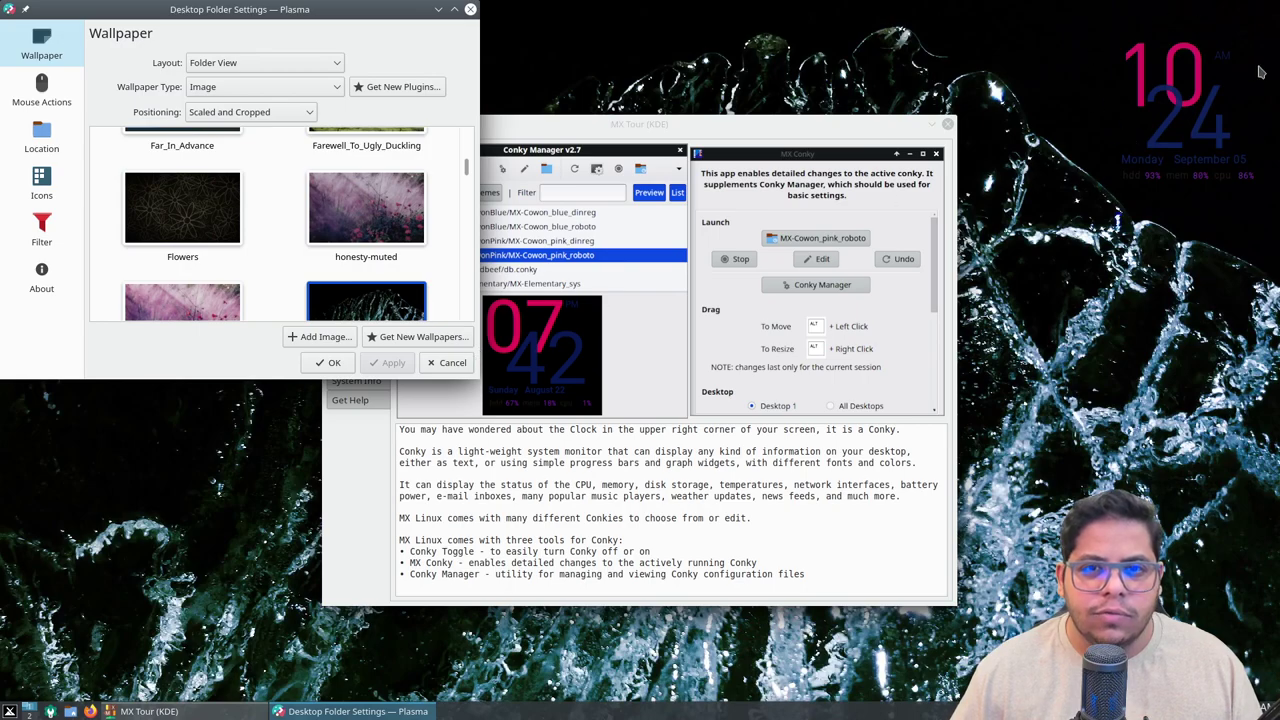
left_click(450, 363)
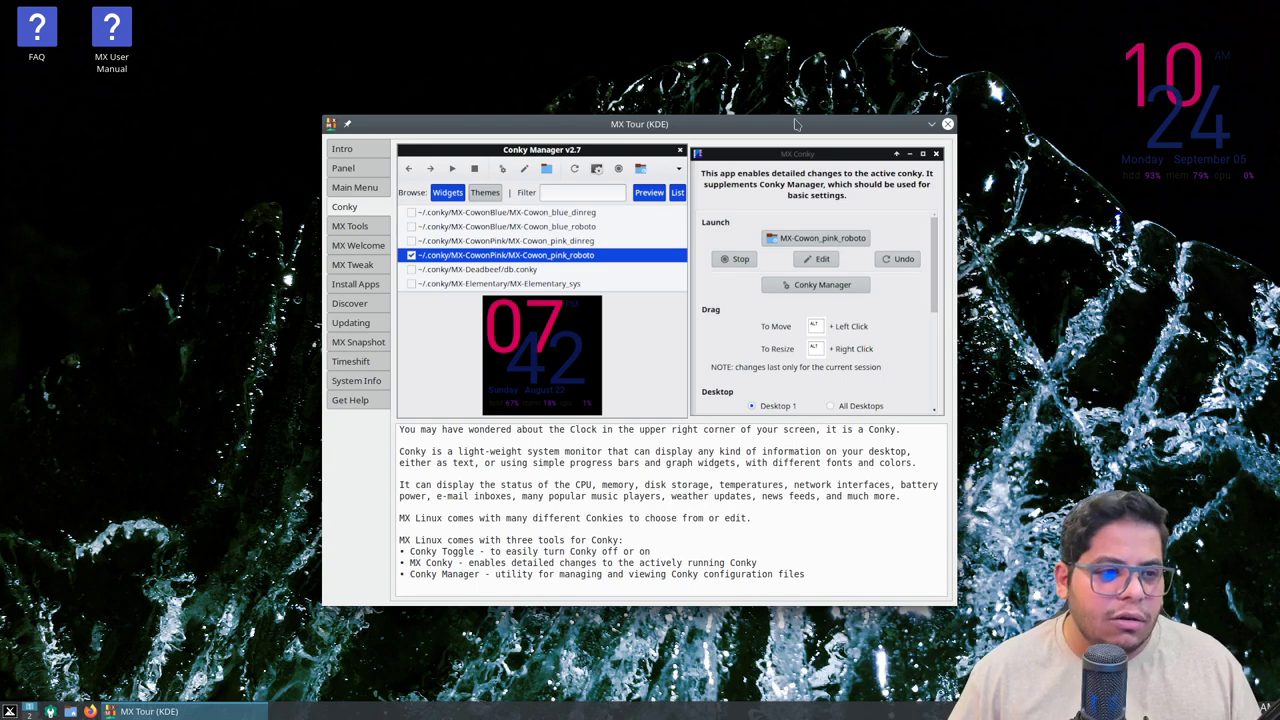
Step: Find and launch Conky Manager, and move its window away from the desktop clock
key("super")
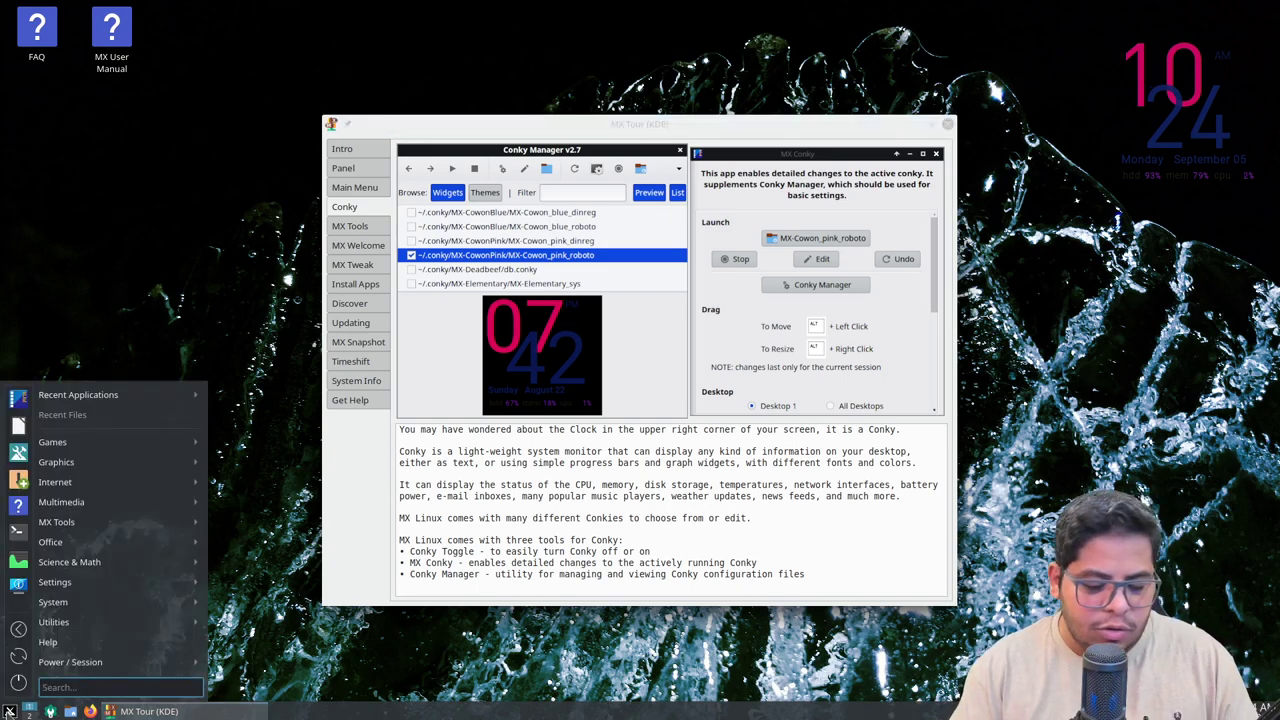
type("con")
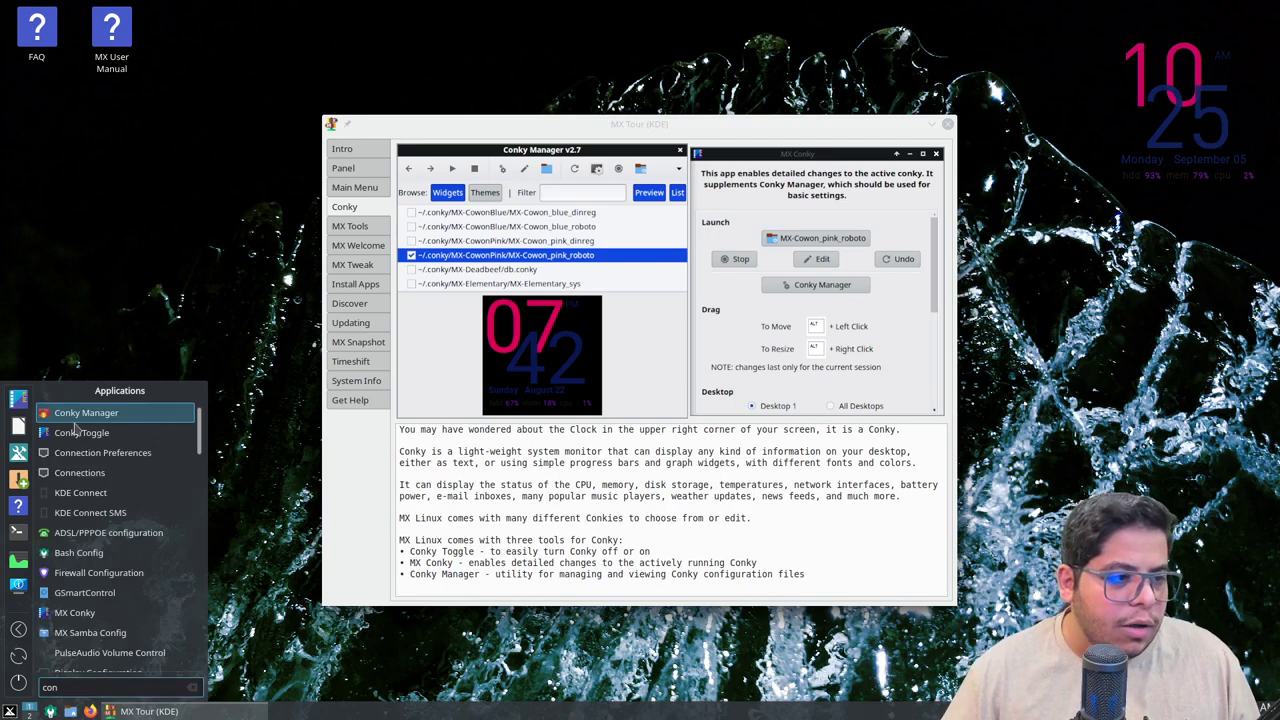
left_click(87, 421)
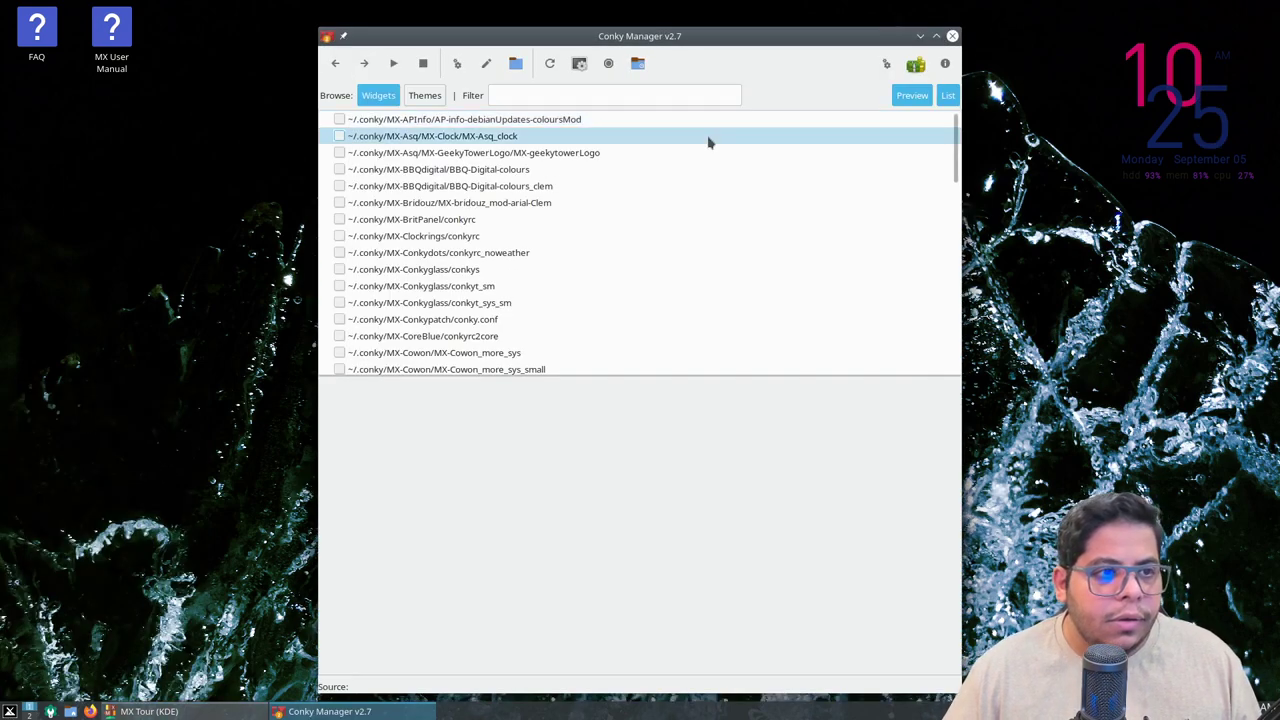
left_click_drag(515, 40, 330, 31)
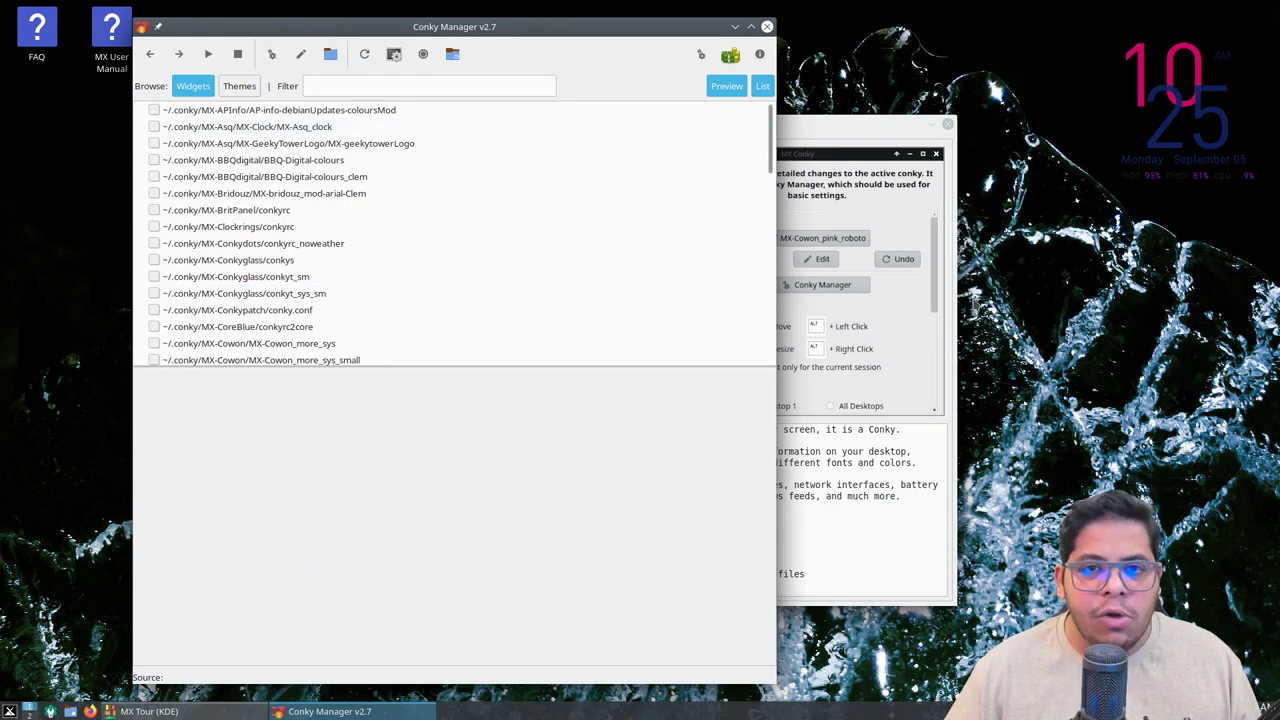
Step: Preview several Conky widgets, from AP-info-debianUpdates-coloursMod to MX-Cowon_blue_roboto, turning the preview pane off and back on in between
left_click(409, 110)
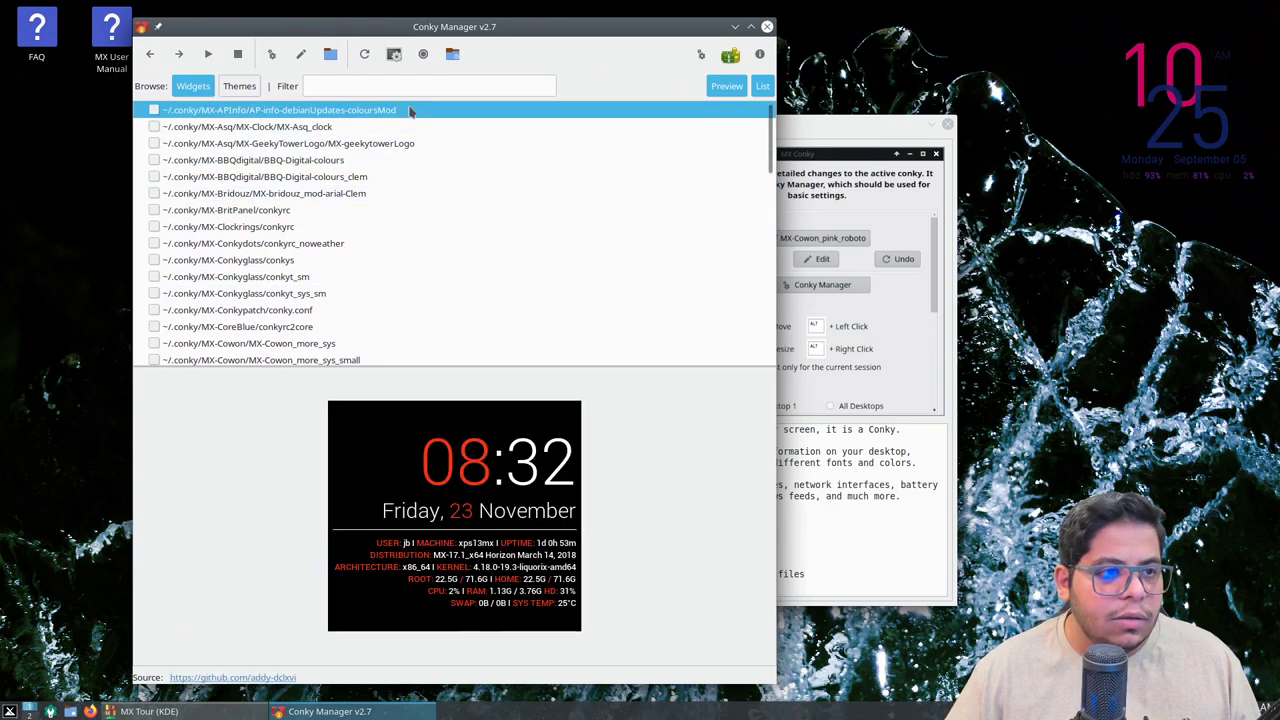
left_click(400, 127)
left_click(395, 143)
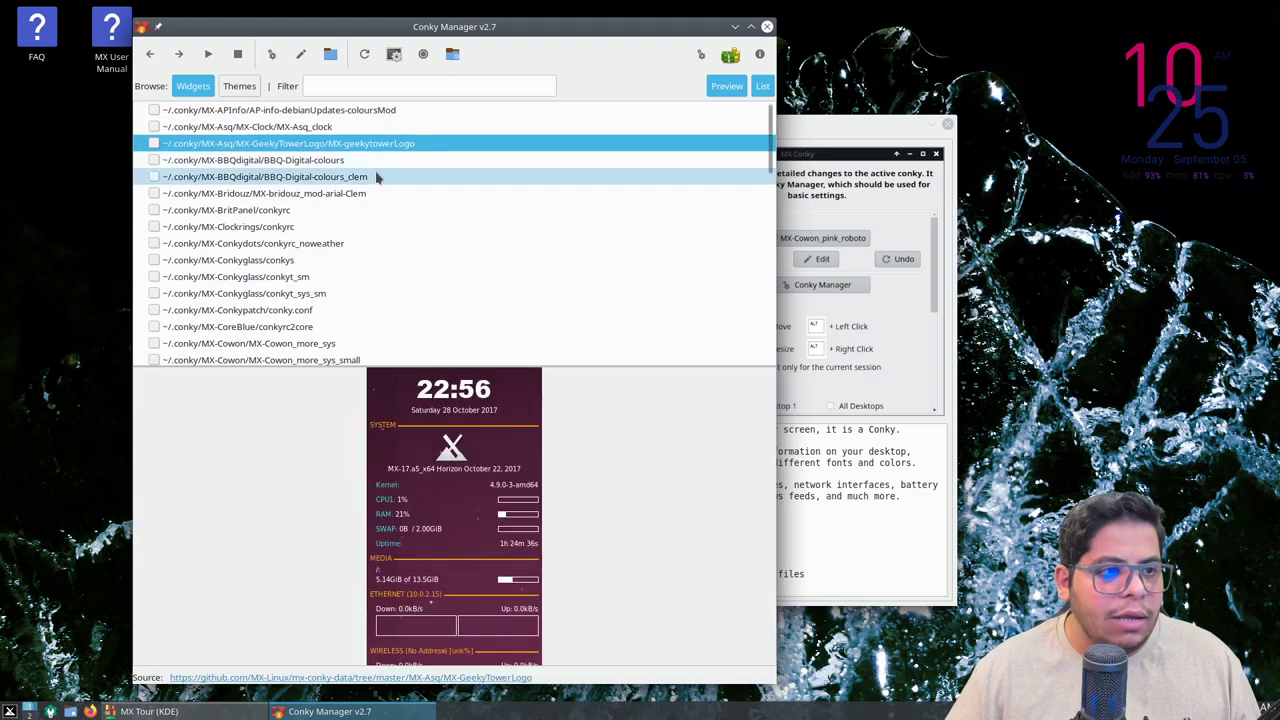
left_click(728, 87)
left_click(260, 410)
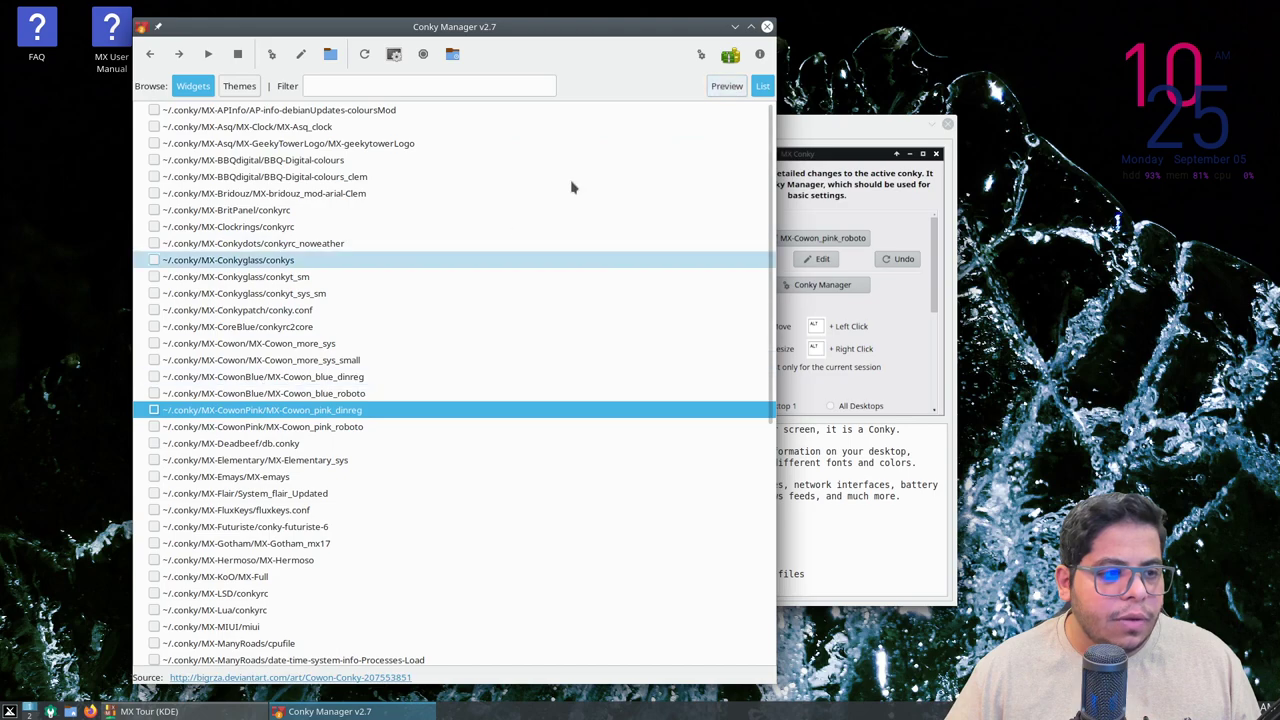
left_click(727, 87)
scroll(389, 214, "down", 1)
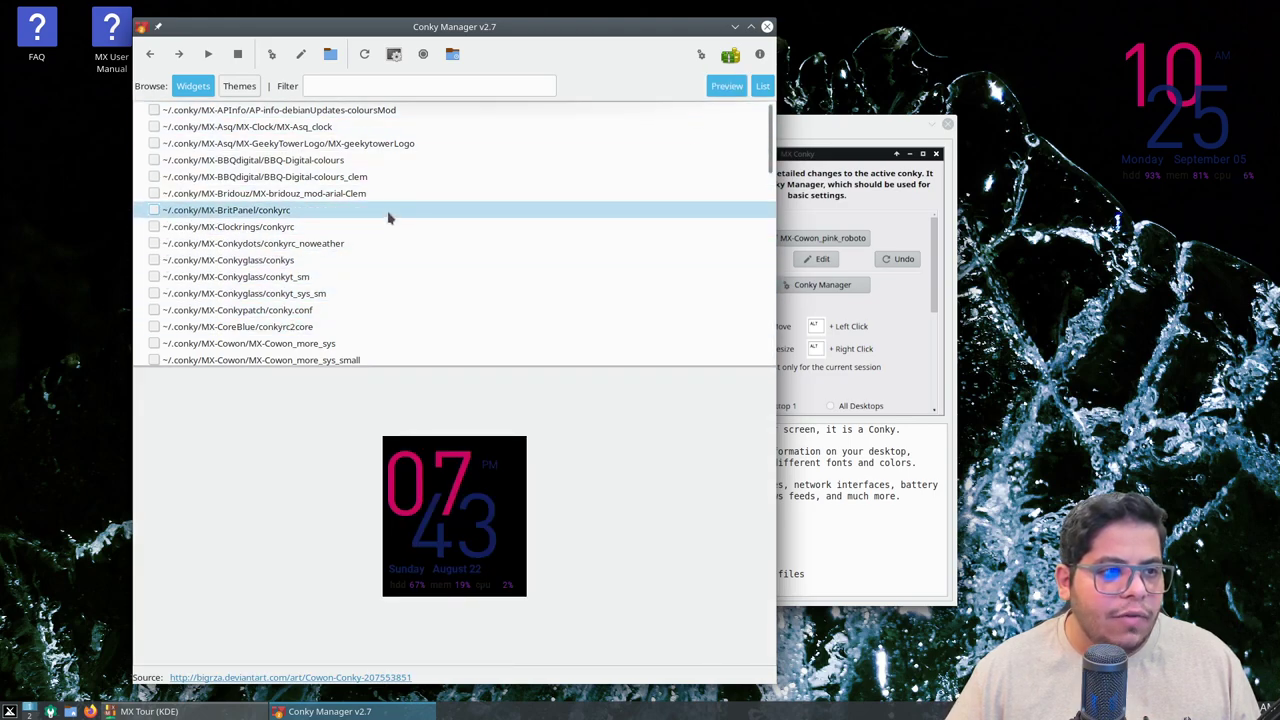
scroll(236, 256, "down", 3)
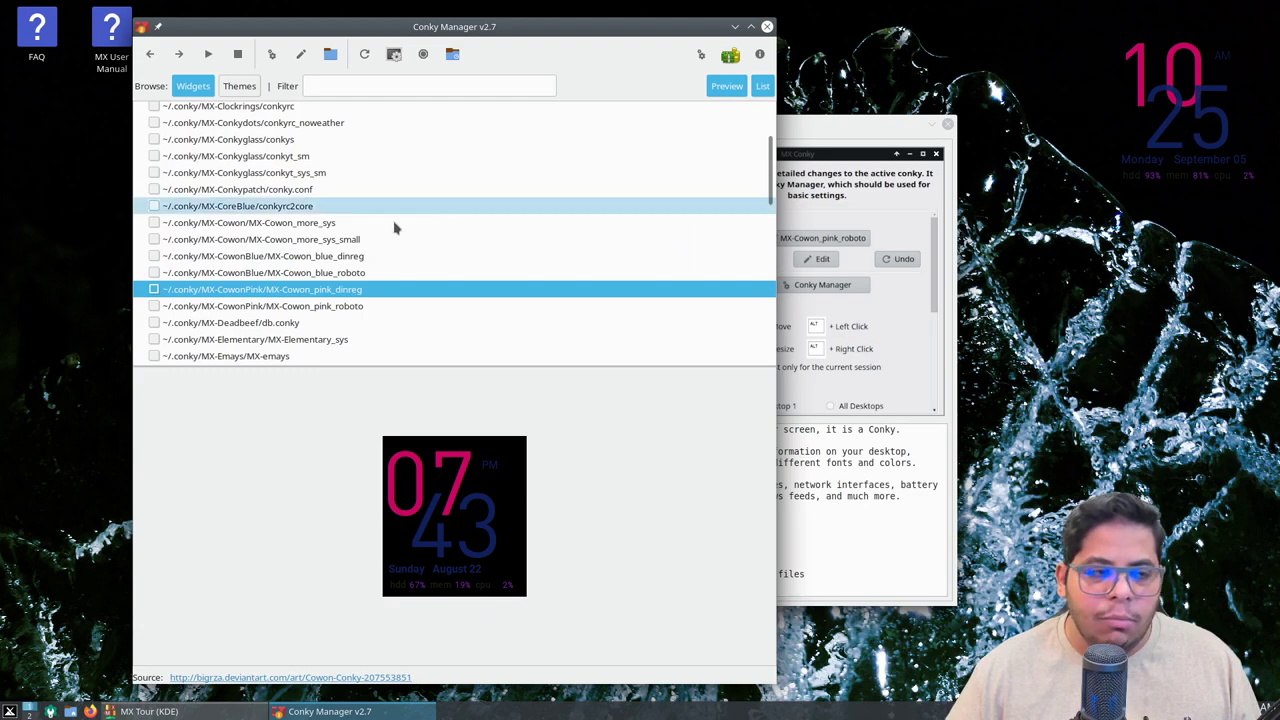
left_click(172, 272)
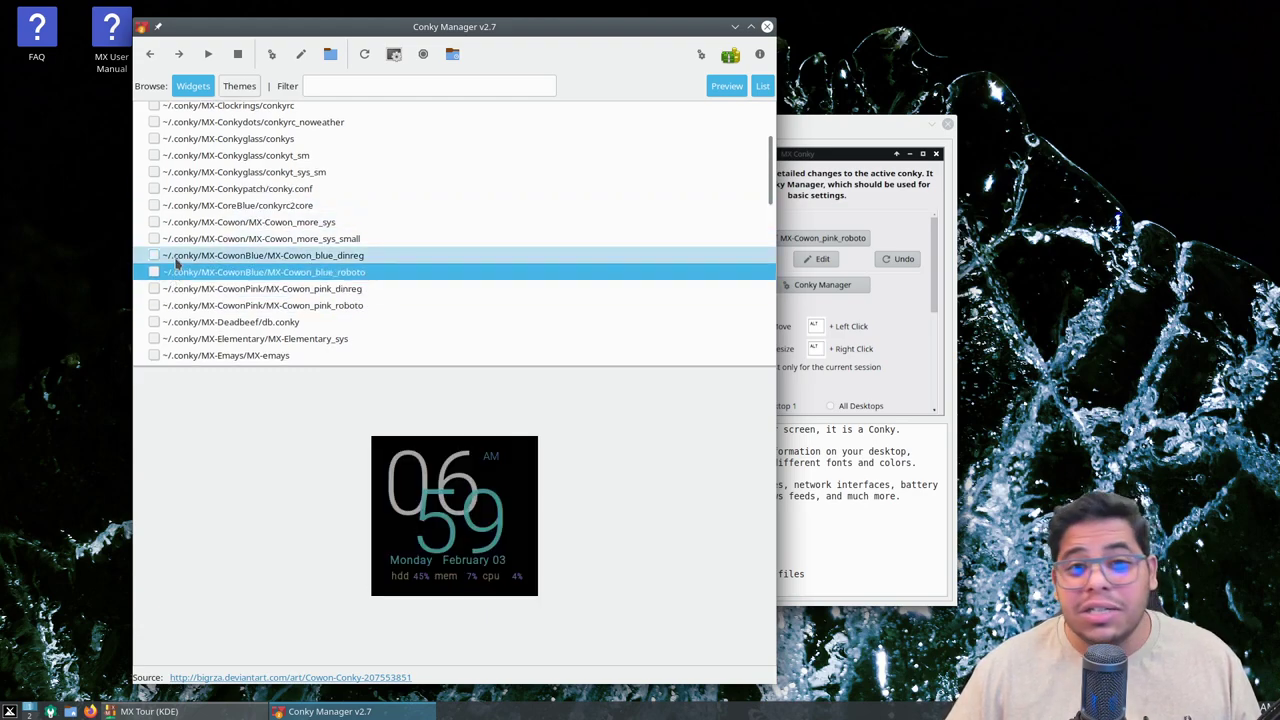
Step: Enable the MX-Clockrings/conkyrc and MX-Conkydots/conkyrc_noweather widgets on the desktop
scroll(190, 195, "up", 1)
left_click(214, 142)
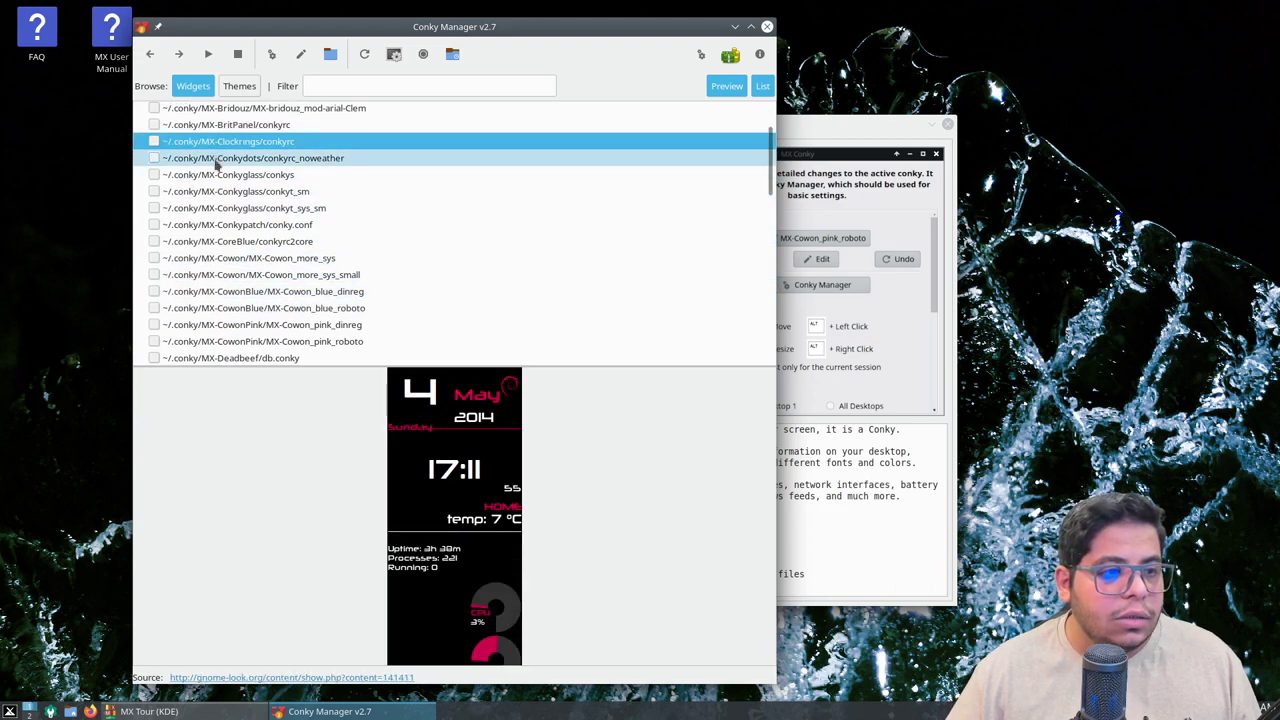
left_click(153, 141)
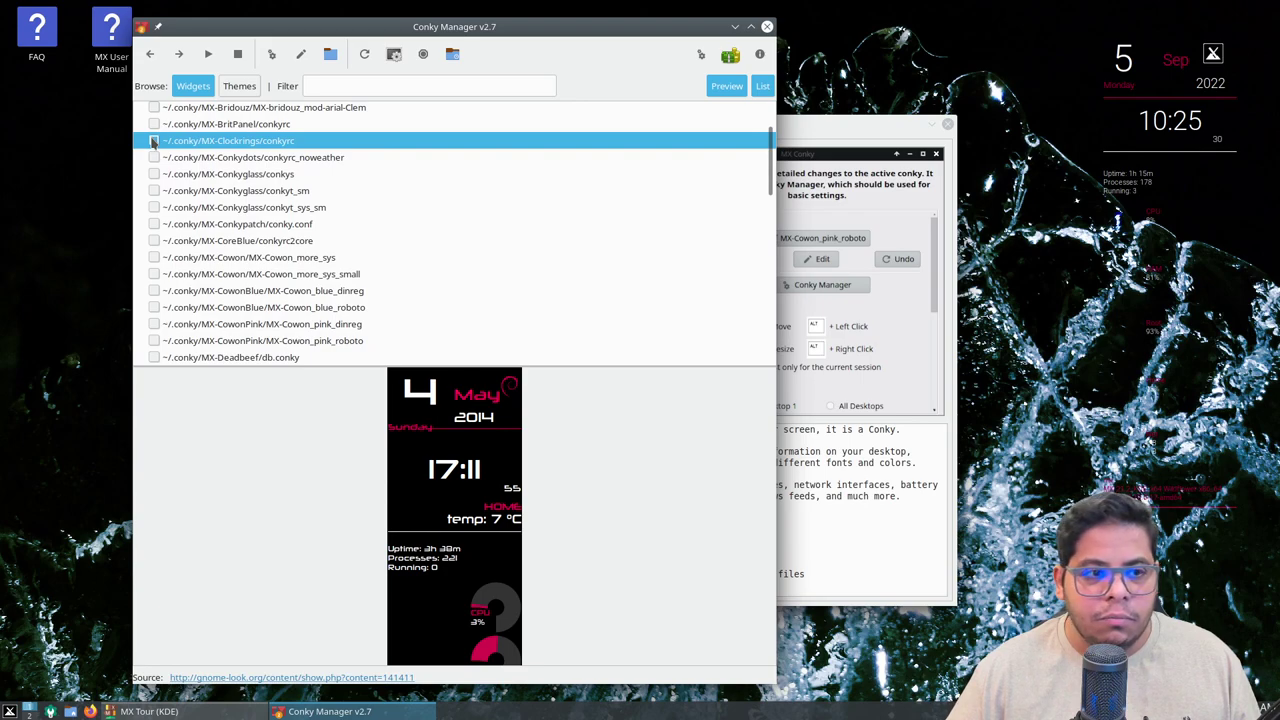
left_click(153, 157)
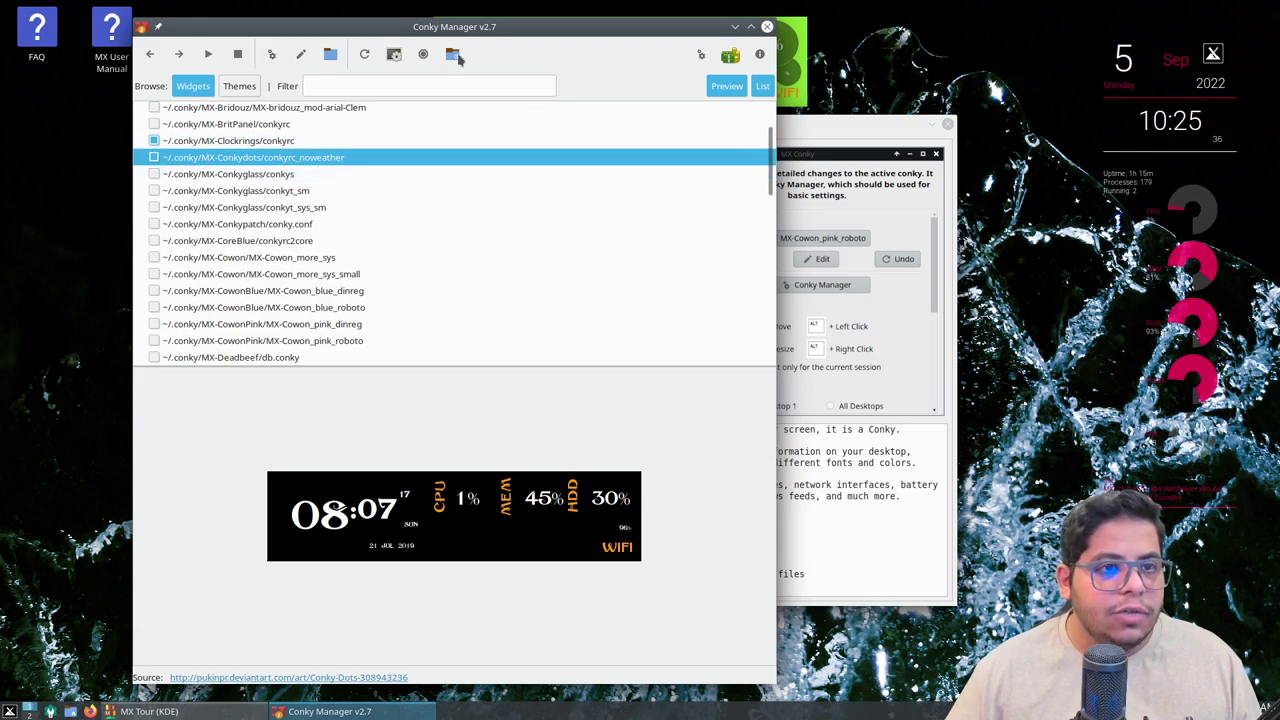
Step: Move the Conky Manager window aside, browse the previews of the remaining widgets, and close Conky Manager
left_click_drag(489, 27, 412, 36)
key("Down")
key("Down")
key("Down")
key("Down")
key("Down")
key("Down")
key("Down")
key("Down")
key("Down")
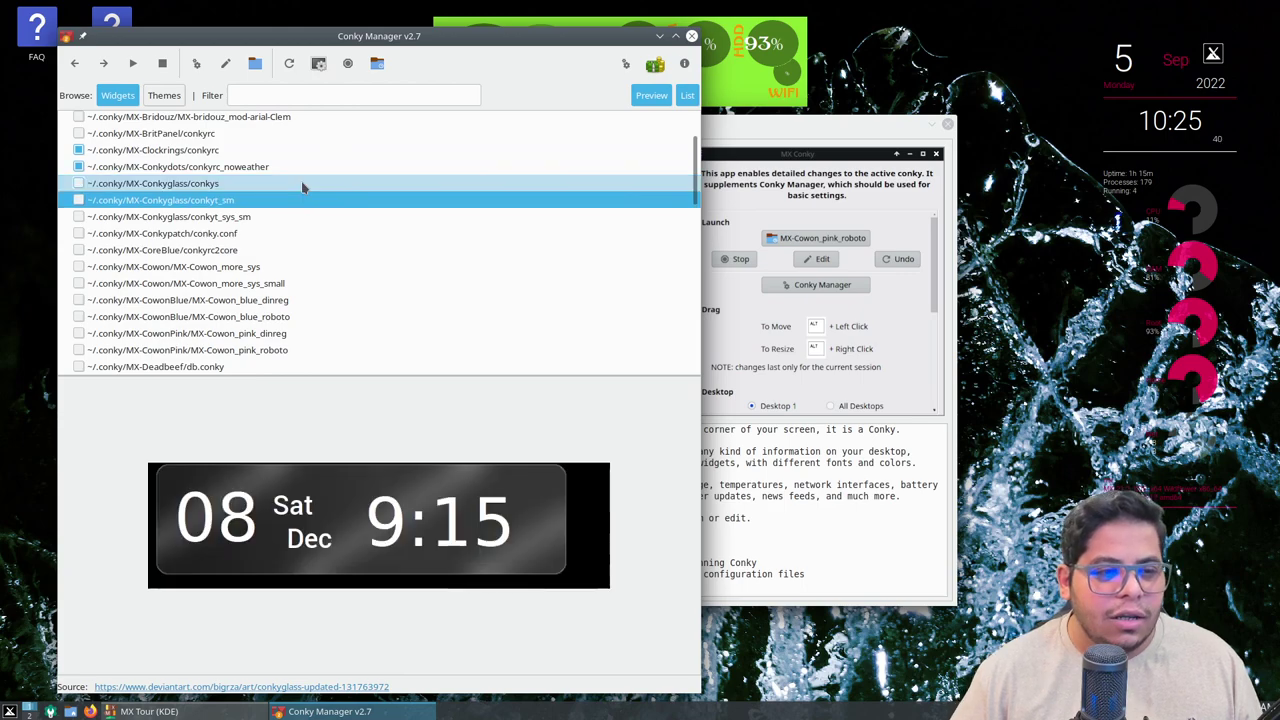
key("Down")
key("Down")
key("Down")
key("Down")
key("Down")
key("Down")
key("Down")
key("Down")
key("Down")
key("Down")
key("Down")
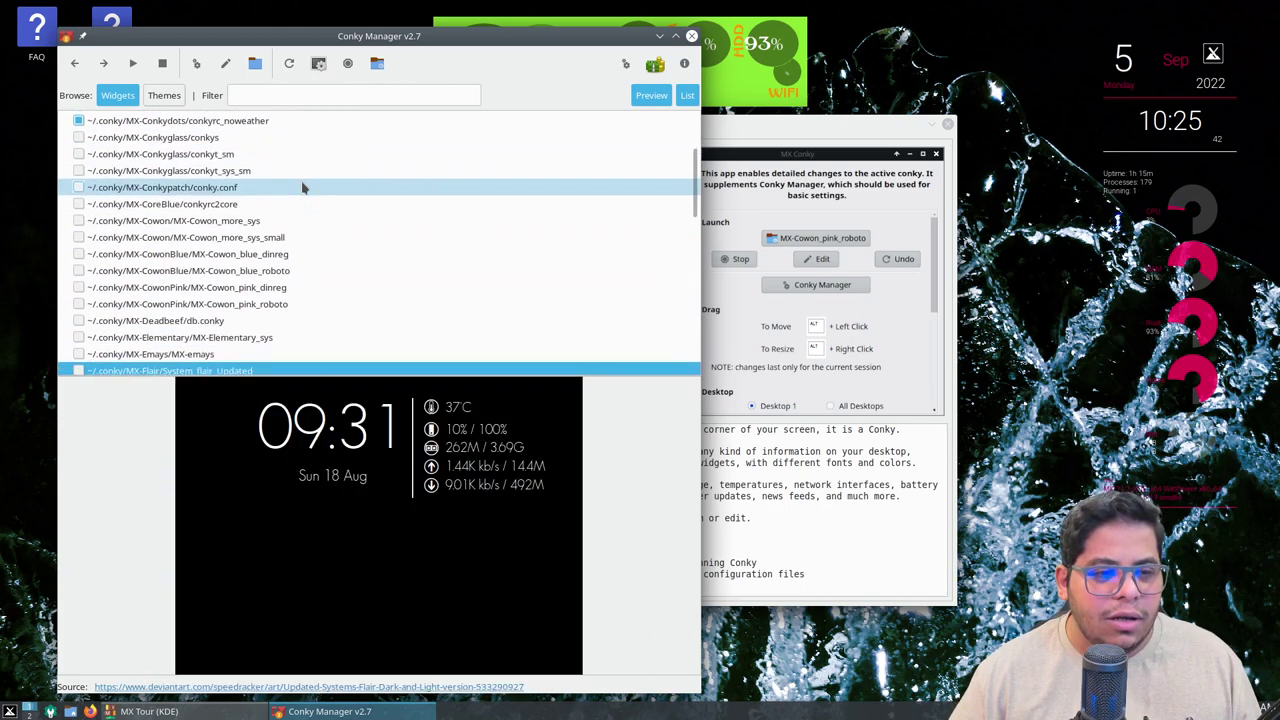
key("Down")
key("Down")
key("Down")
key("Down")
key("Down")
key("Down")
key("Down")
key("Down")
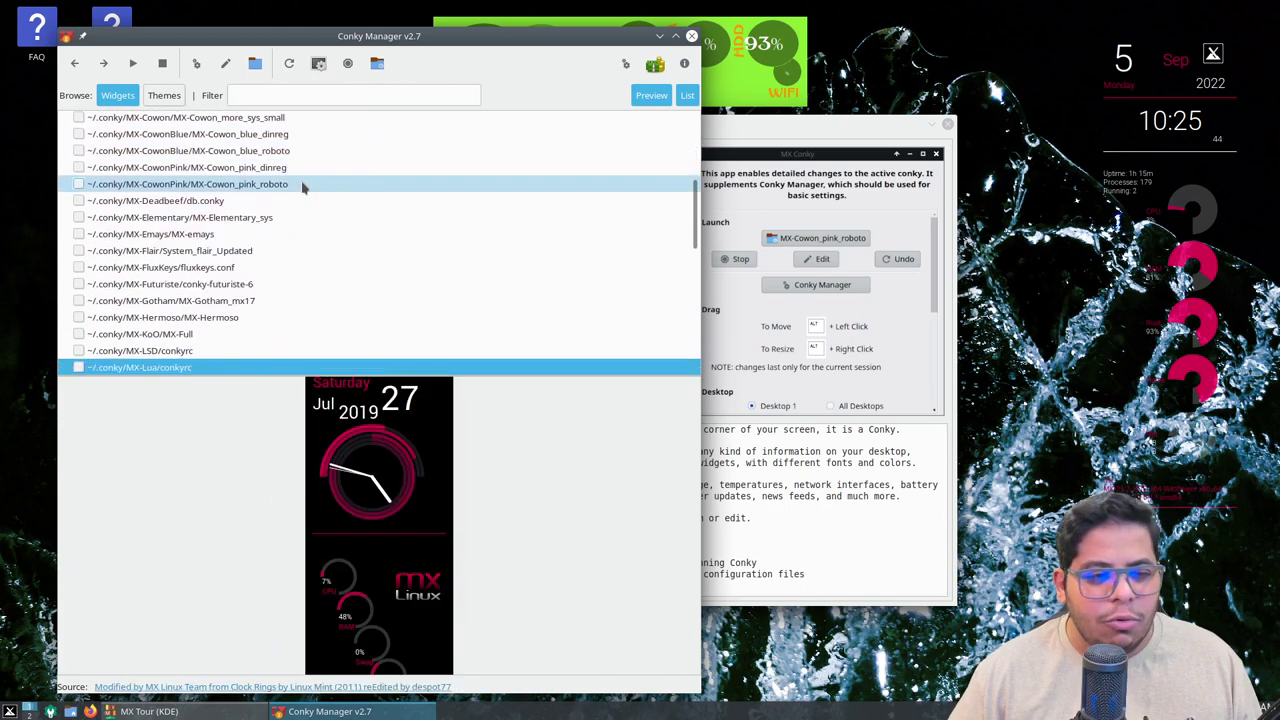
key("Down")
key("Down")
key("Down")
key("Down")
key("Down")
key("Down")
key("Down")
key("Down")
key("Down")
key("Down")
key("Down")
key("Down")
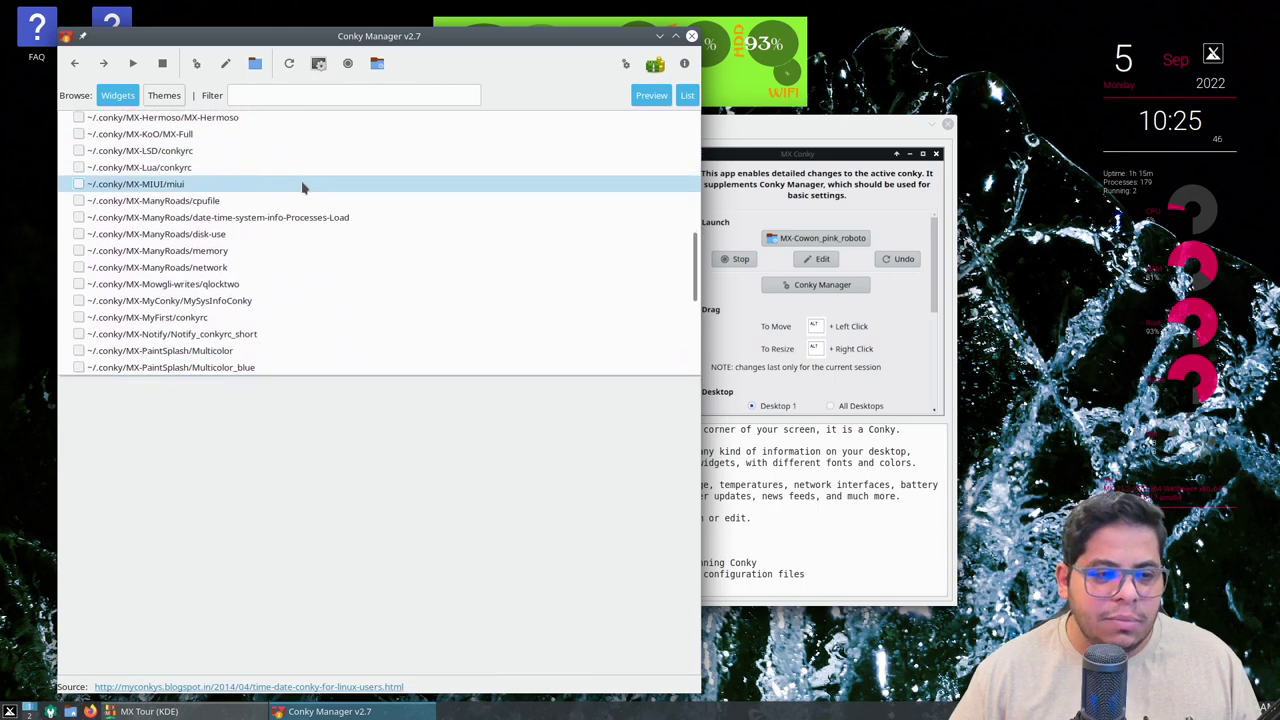
key("Down")
key("Down")
key("Down")
key("Down")
key("Down")
key("Down")
key("Down")
key("Down")
key("Down")
key("Down")
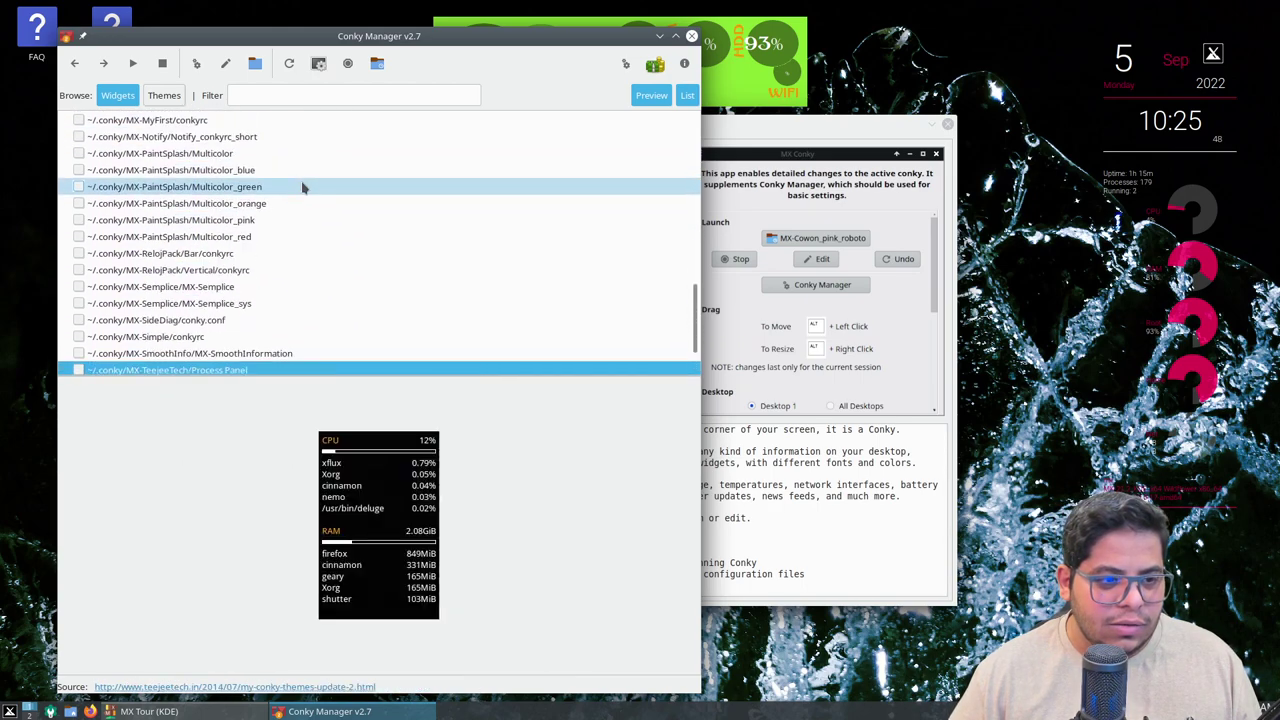
key("Up")
key("Up")
key("Up")
key("Up")
key("Up")
key("Up")
key("Up")
key("Up")
key("Up")
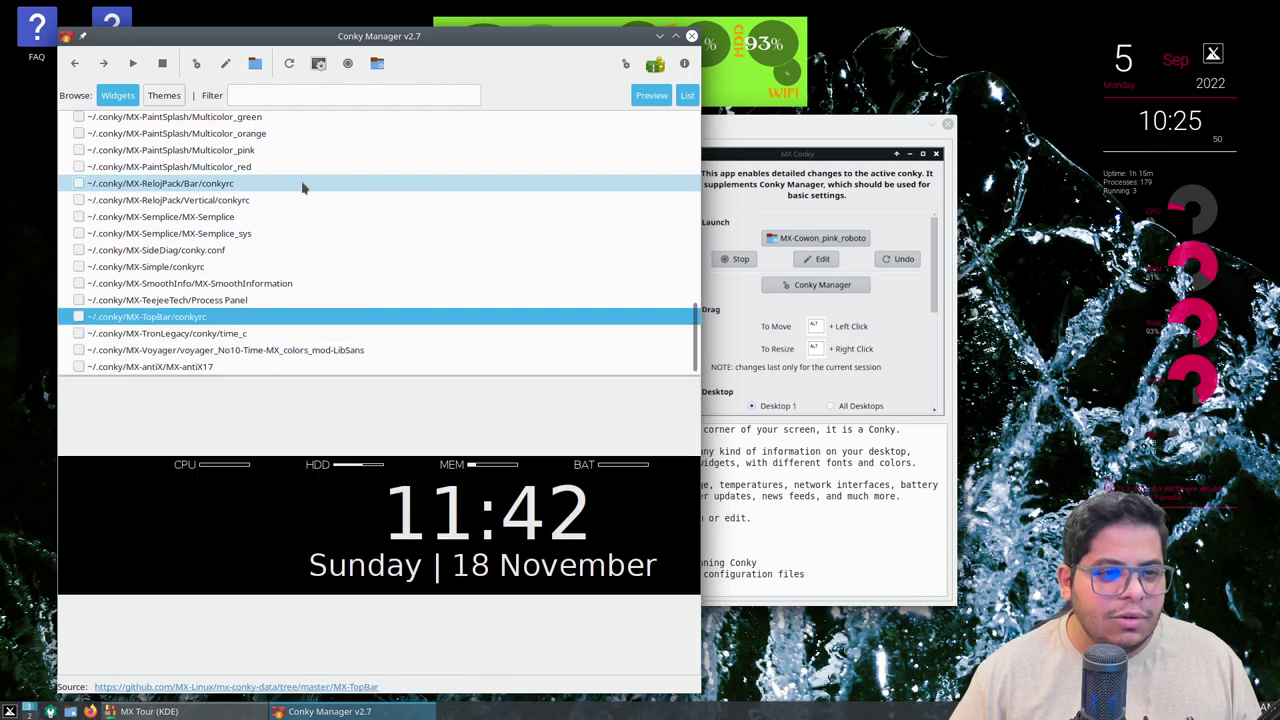
key("Up")
key("Up")
key("Up")
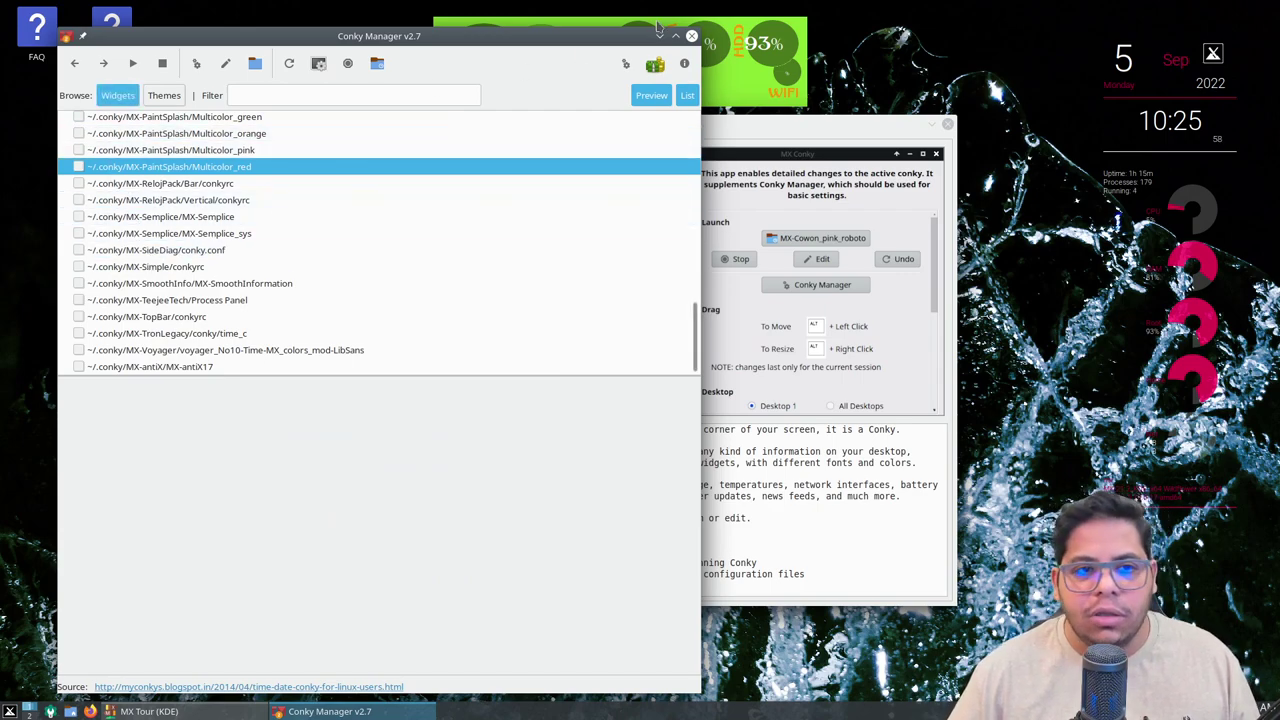
left_click(691, 36)
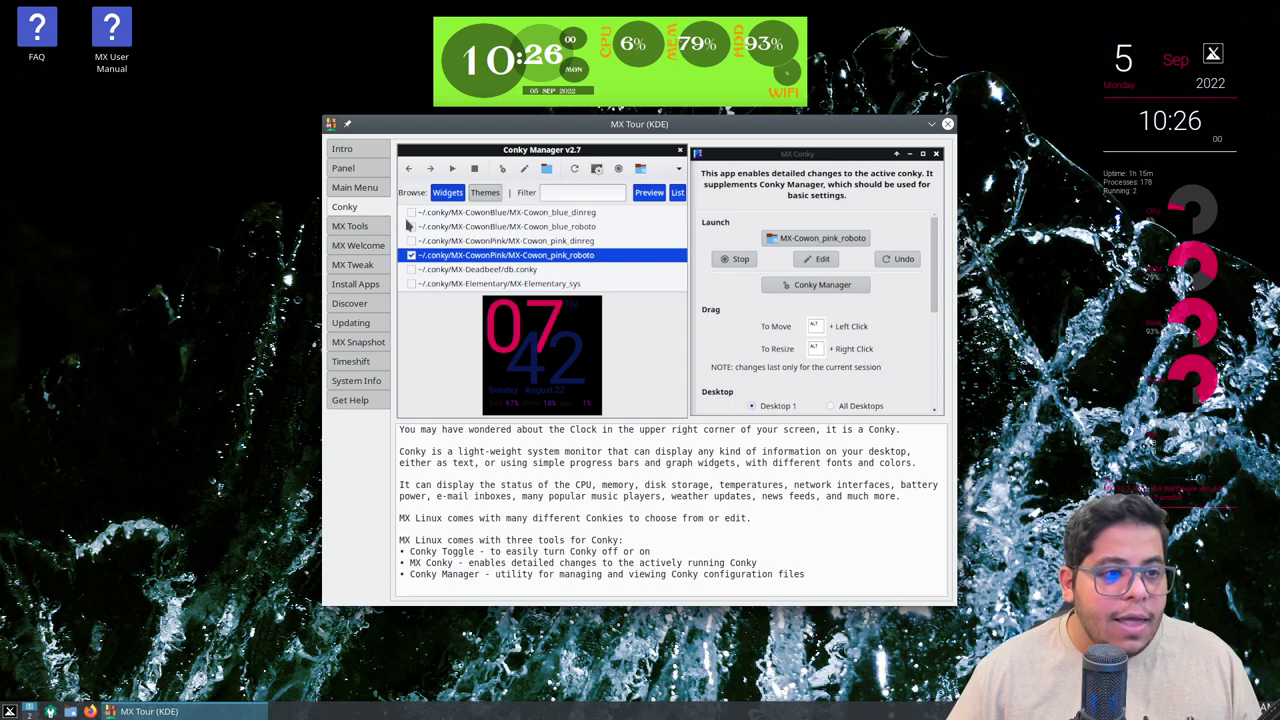
Step: View the MX Tools page of MX Tour, launch the MX Tools application, and look through its list of tools
left_click(366, 226)
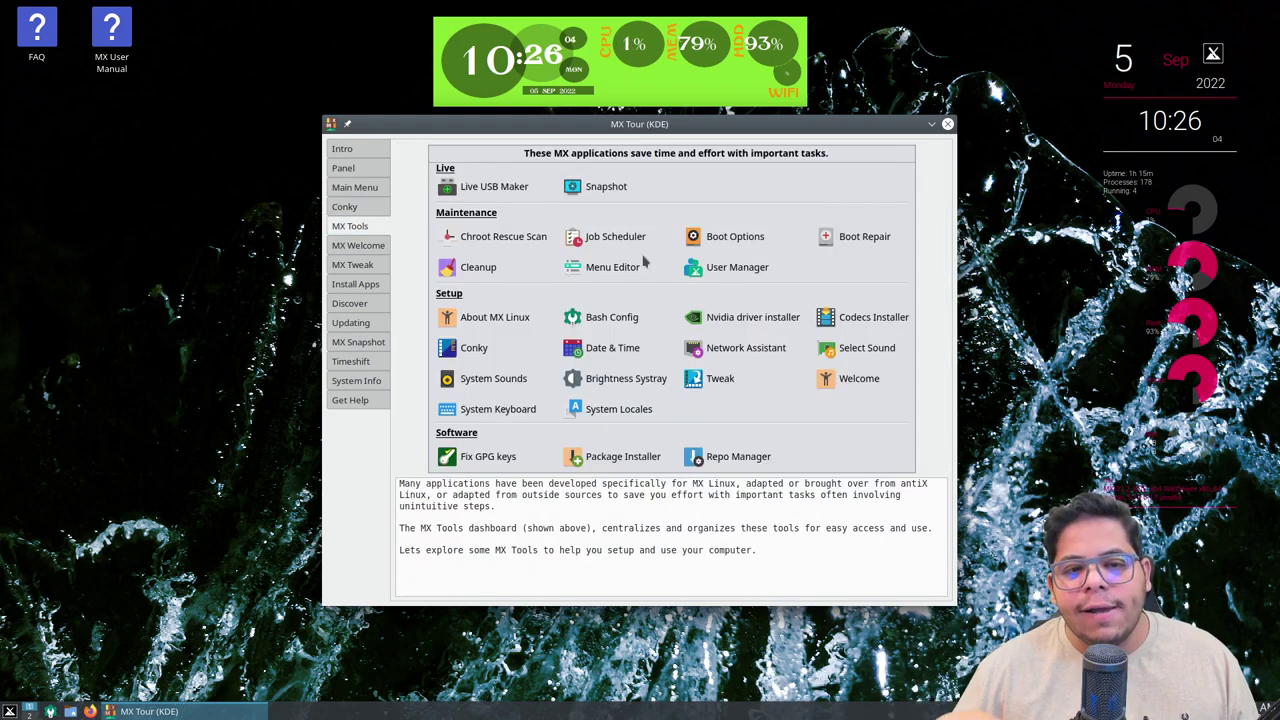
key("super")
type("mx")
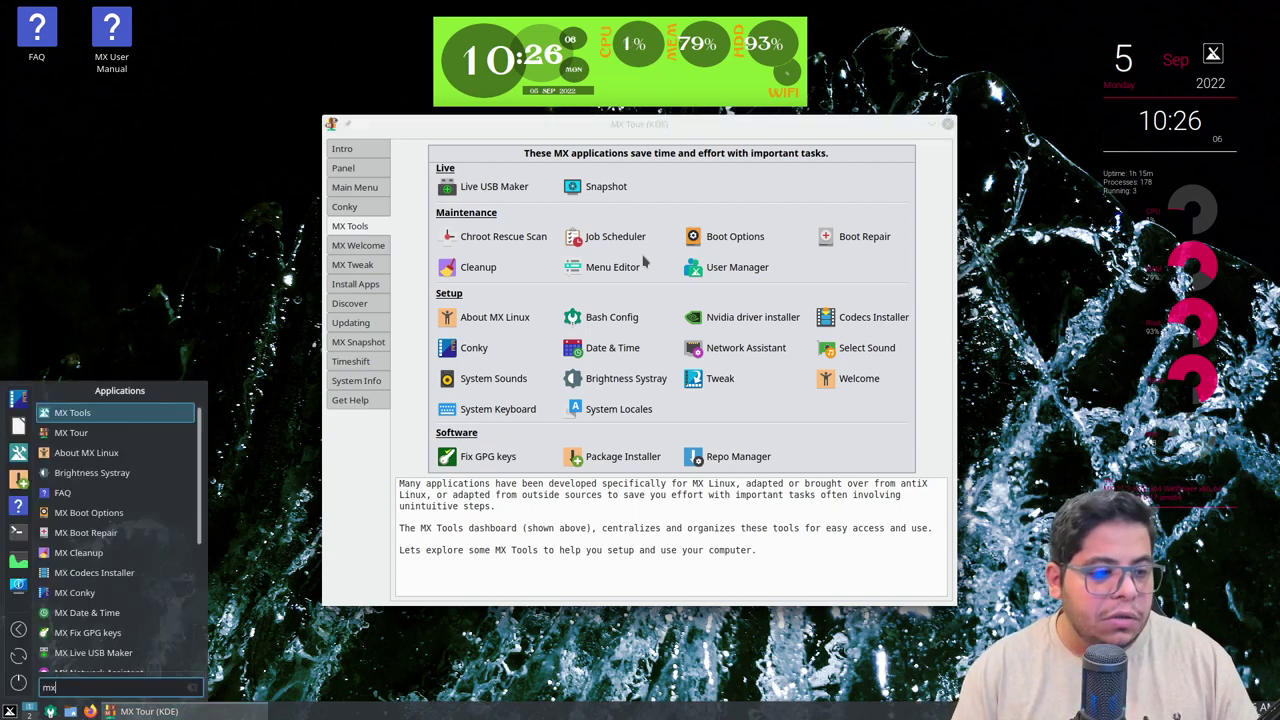
key("Return")
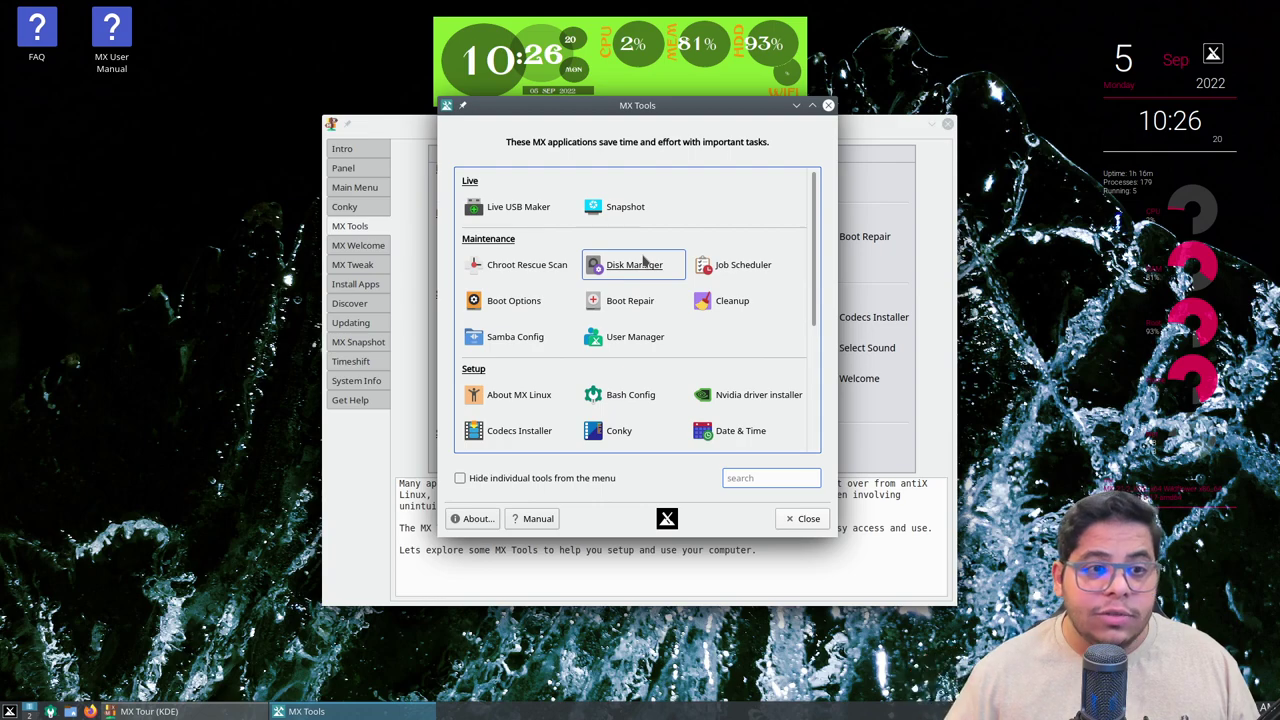
left_click_drag(815, 243, 824, 404)
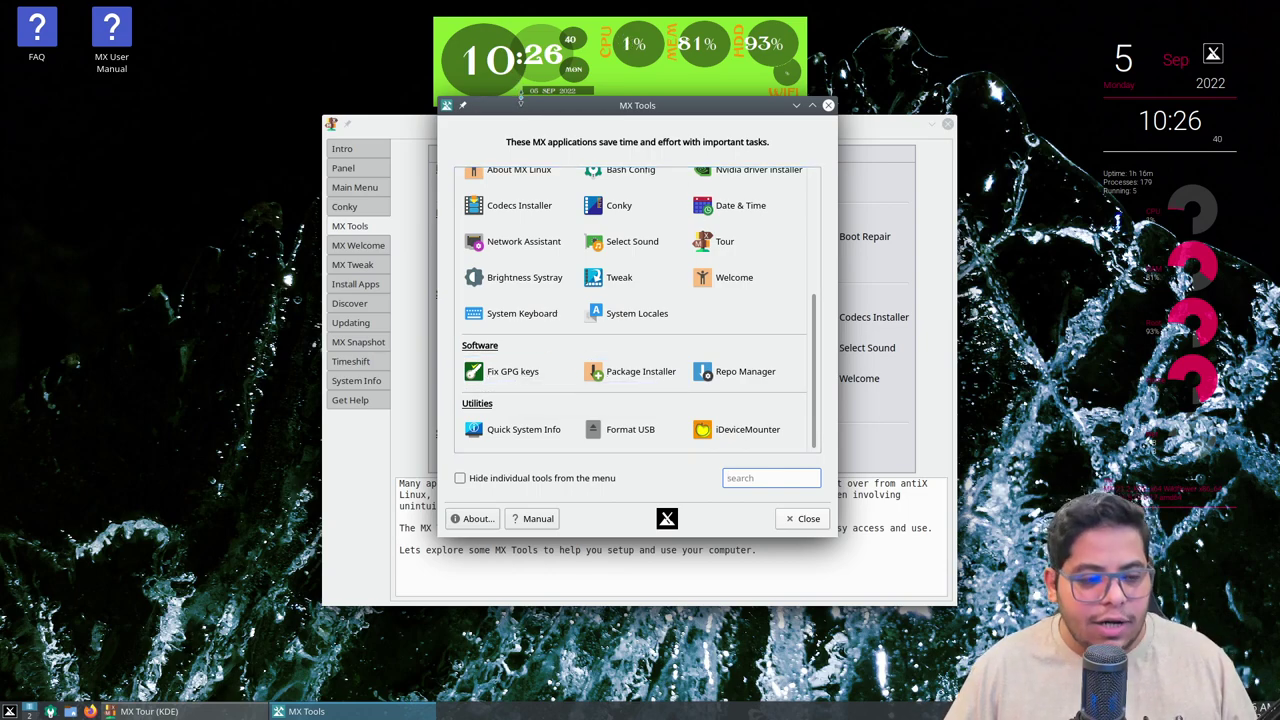
Step: Find and launch MX Package Installer, and authenticate with the account password
key("super")
type("mx pa")
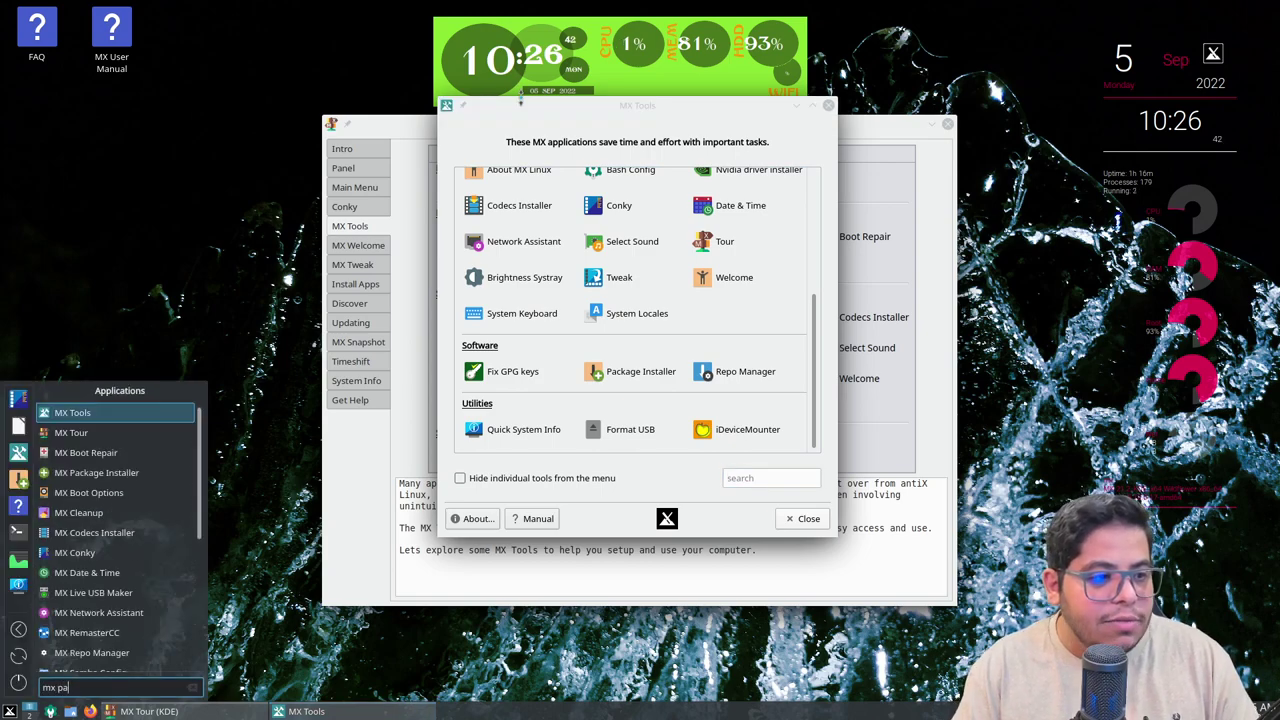
left_click(20, 482)
type("********")
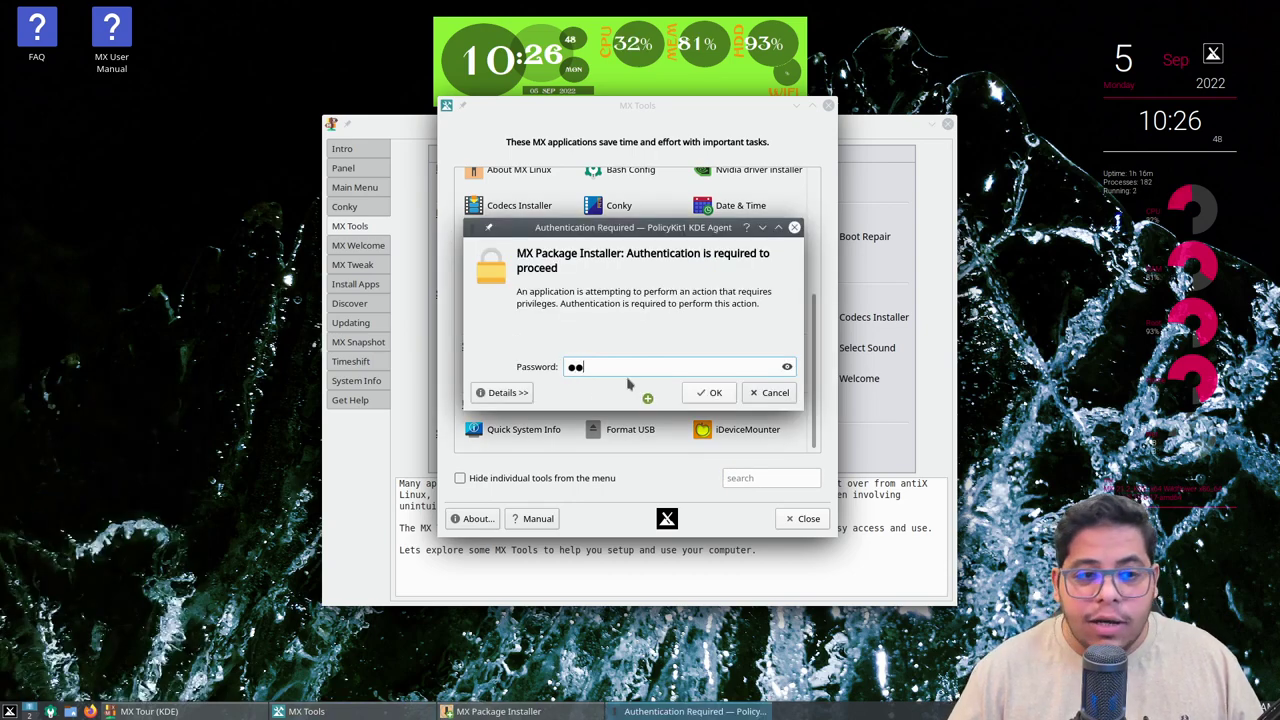
key("Return")
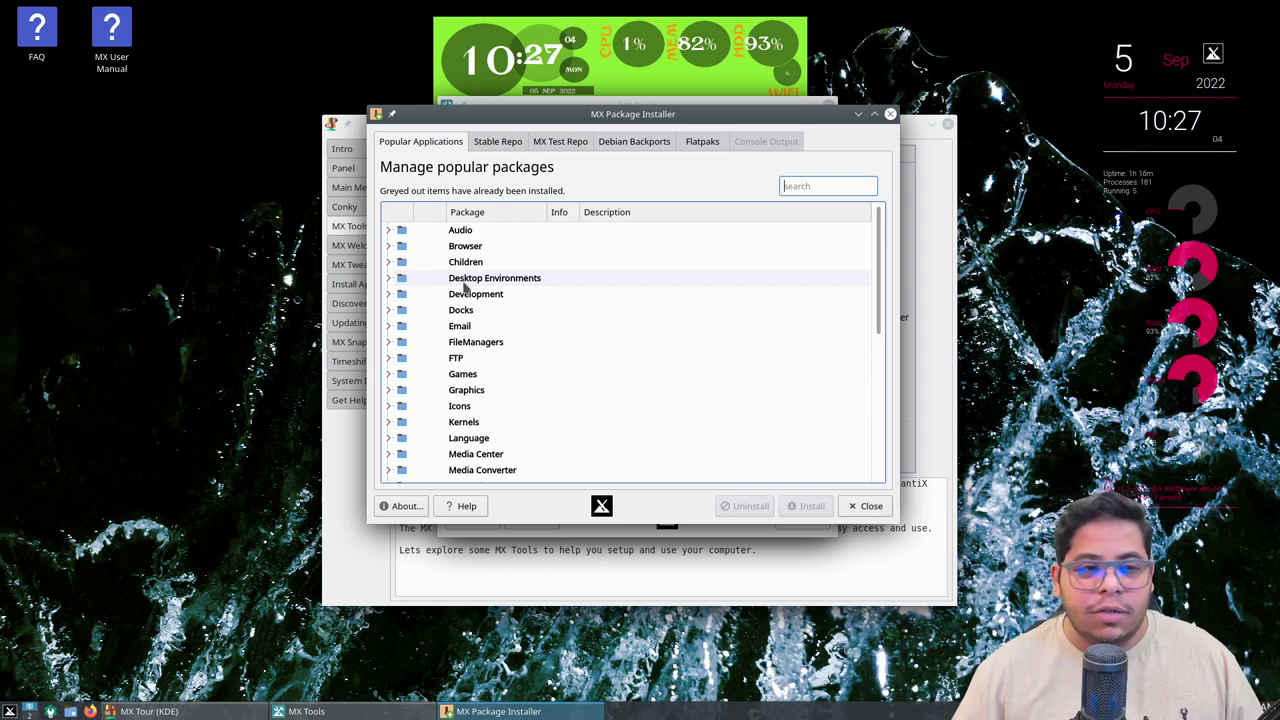
Step: Expand the Browser category of the popular applications, highlight Brave, collapse the category, and look through the remaining categories
left_click(390, 249)
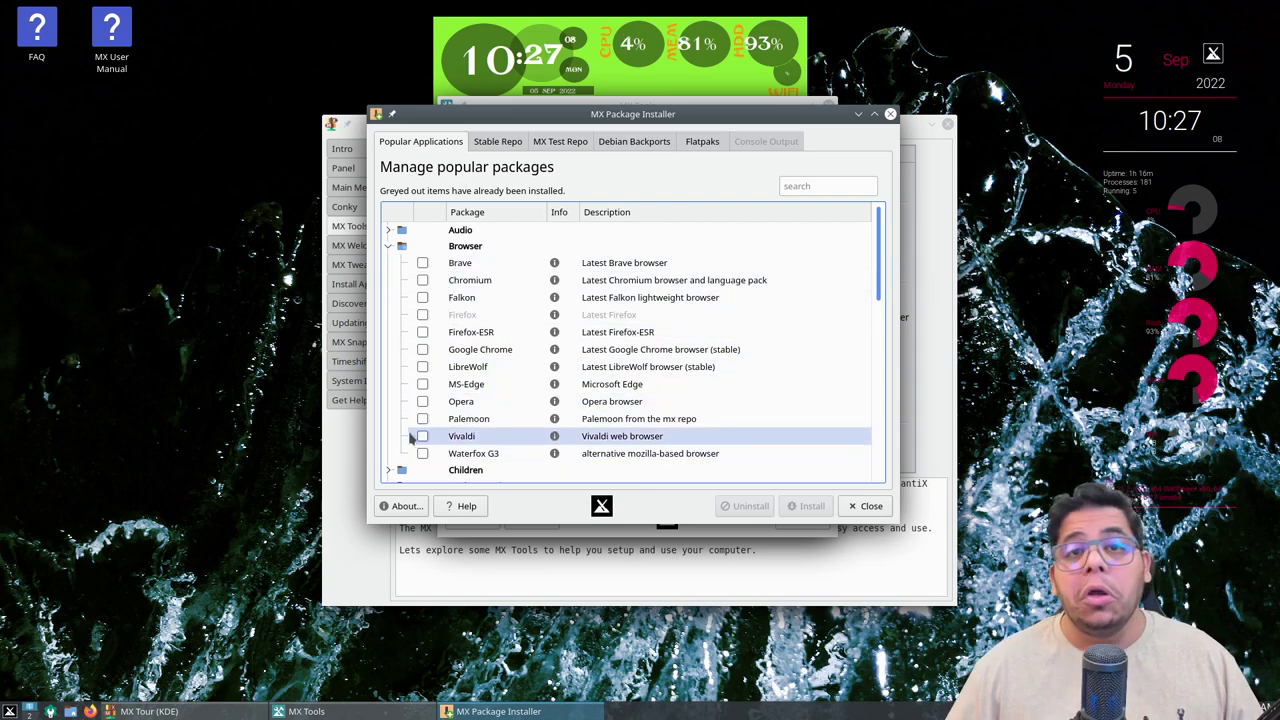
left_click(425, 268)
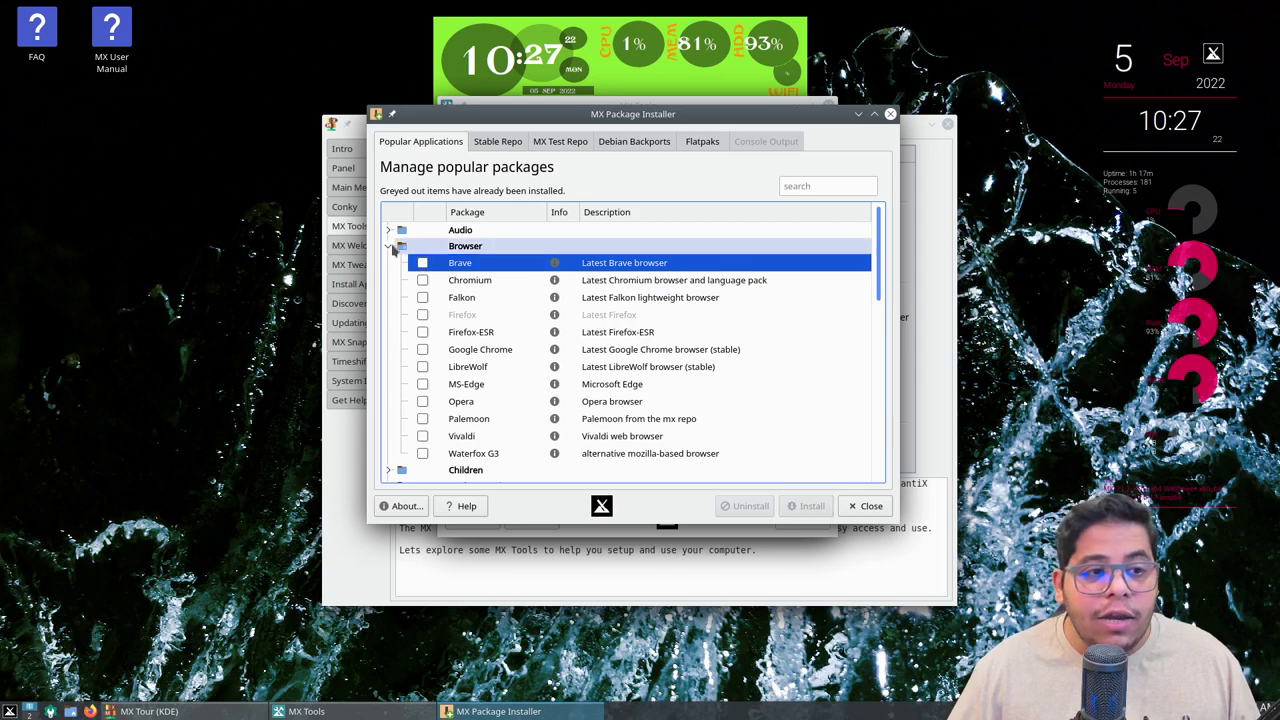
left_click(389, 246)
scroll(407, 302, "down", 6)
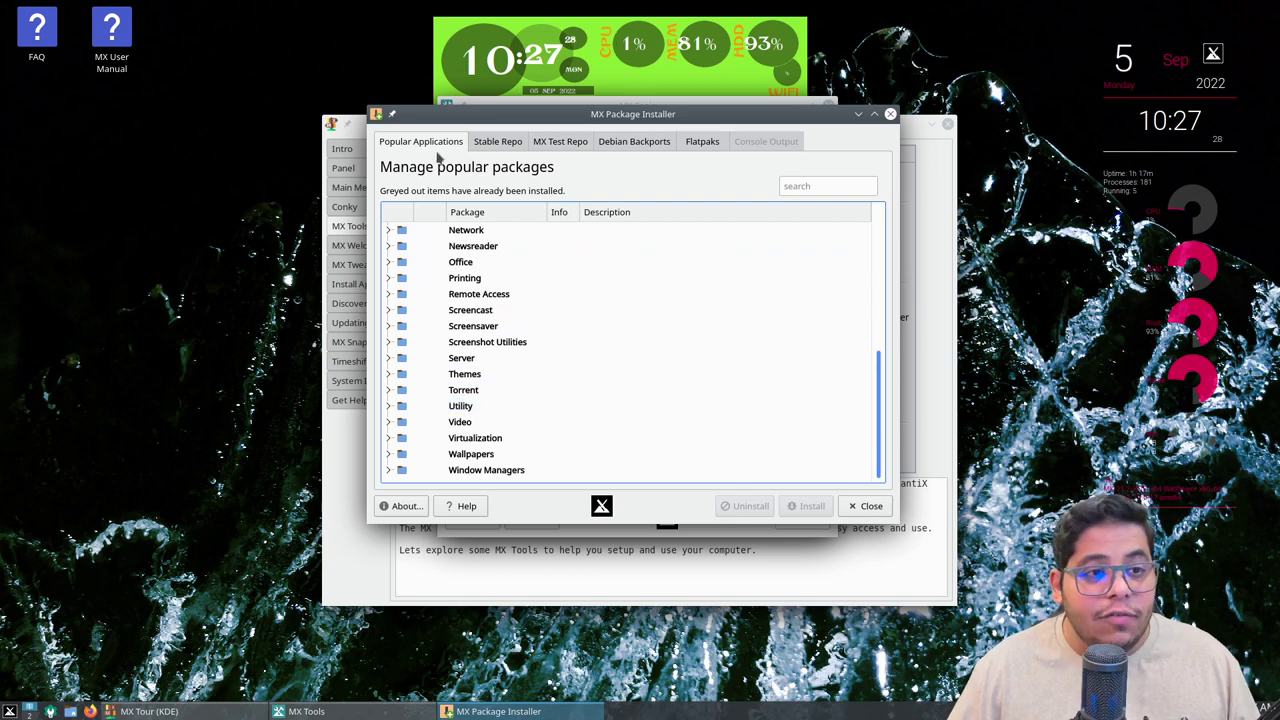
Step: Review the package lists of Stable Repo, MX Test Repo and Flatpaks, dismissing their warnings, and return to the popular applications
left_click(481, 146)
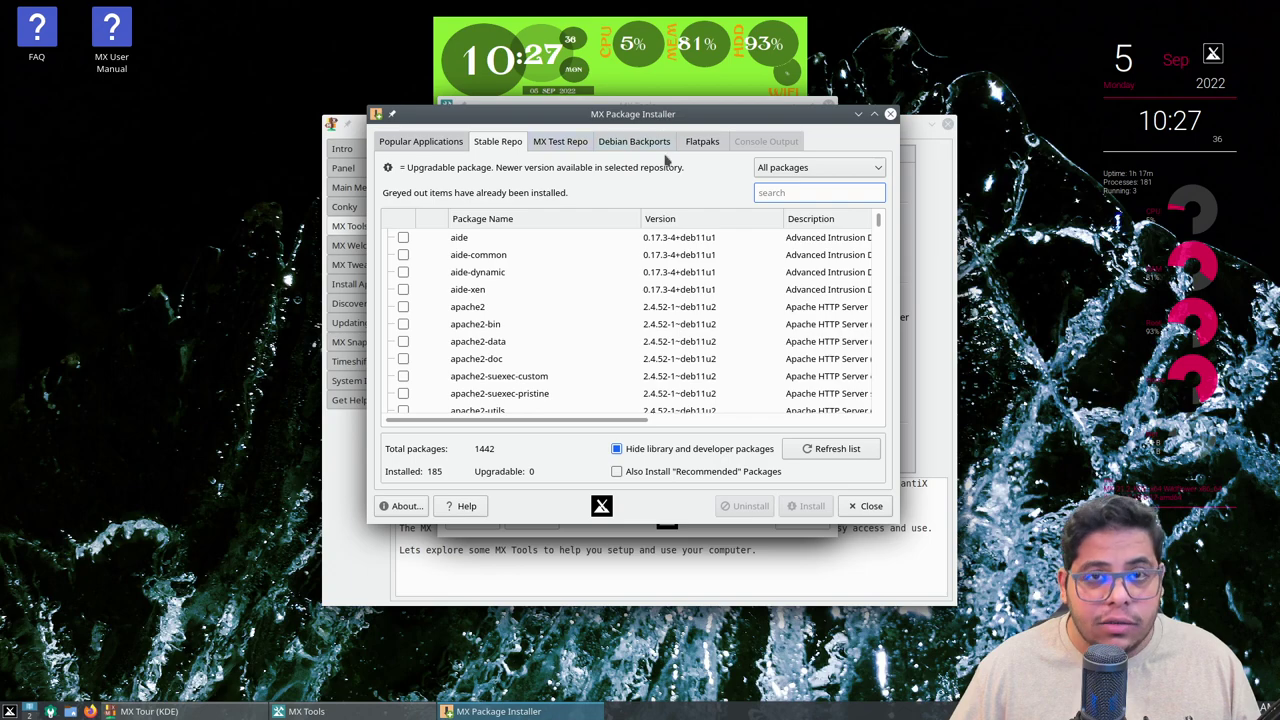
left_click(550, 144)
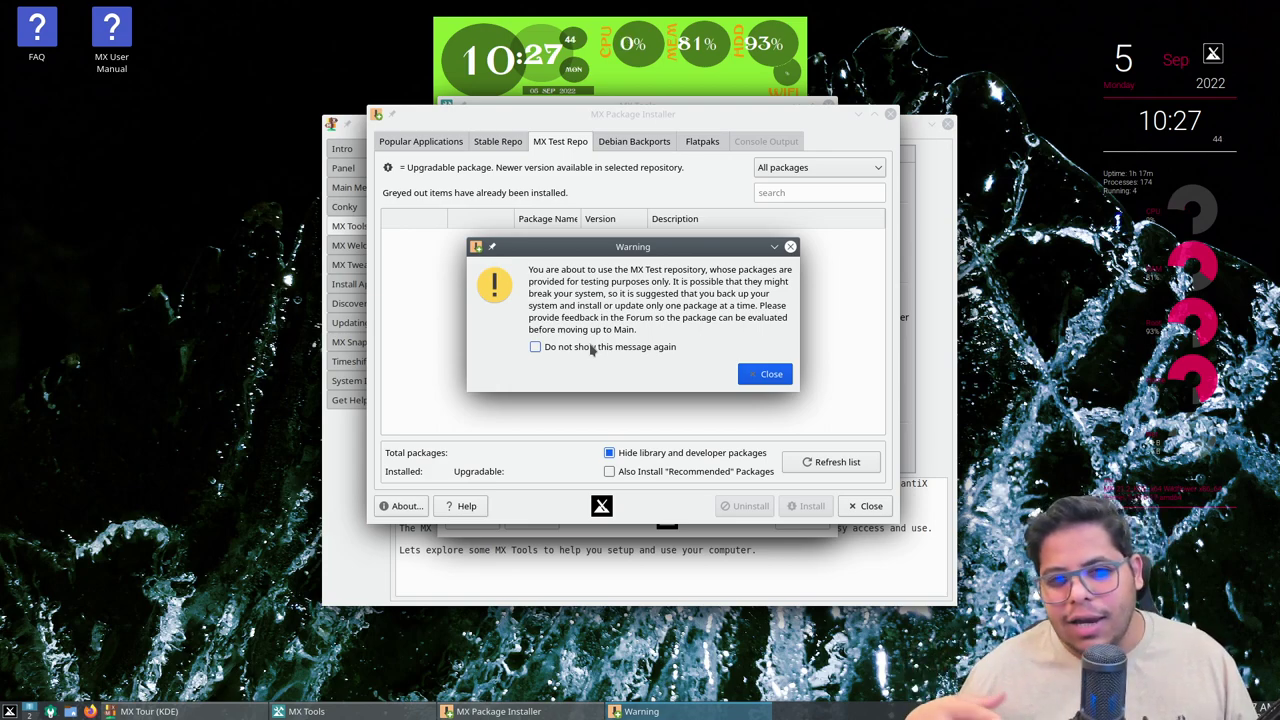
left_click(766, 374)
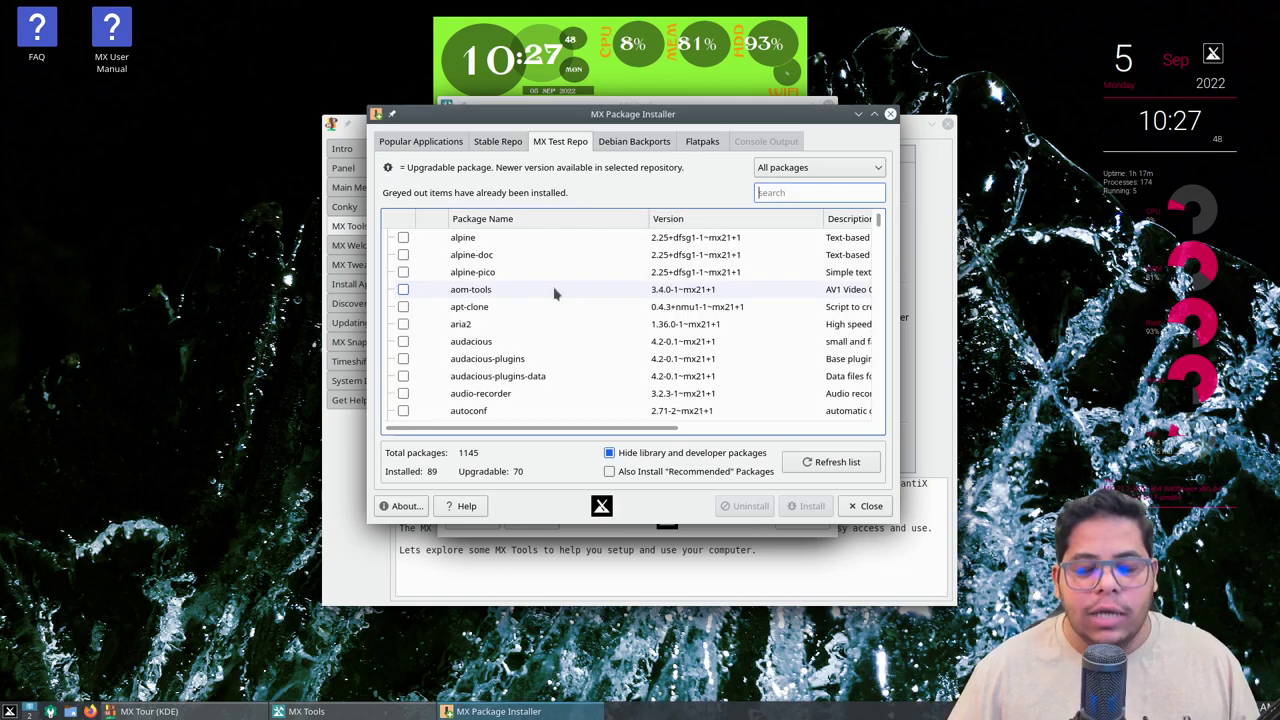
left_click(698, 147)
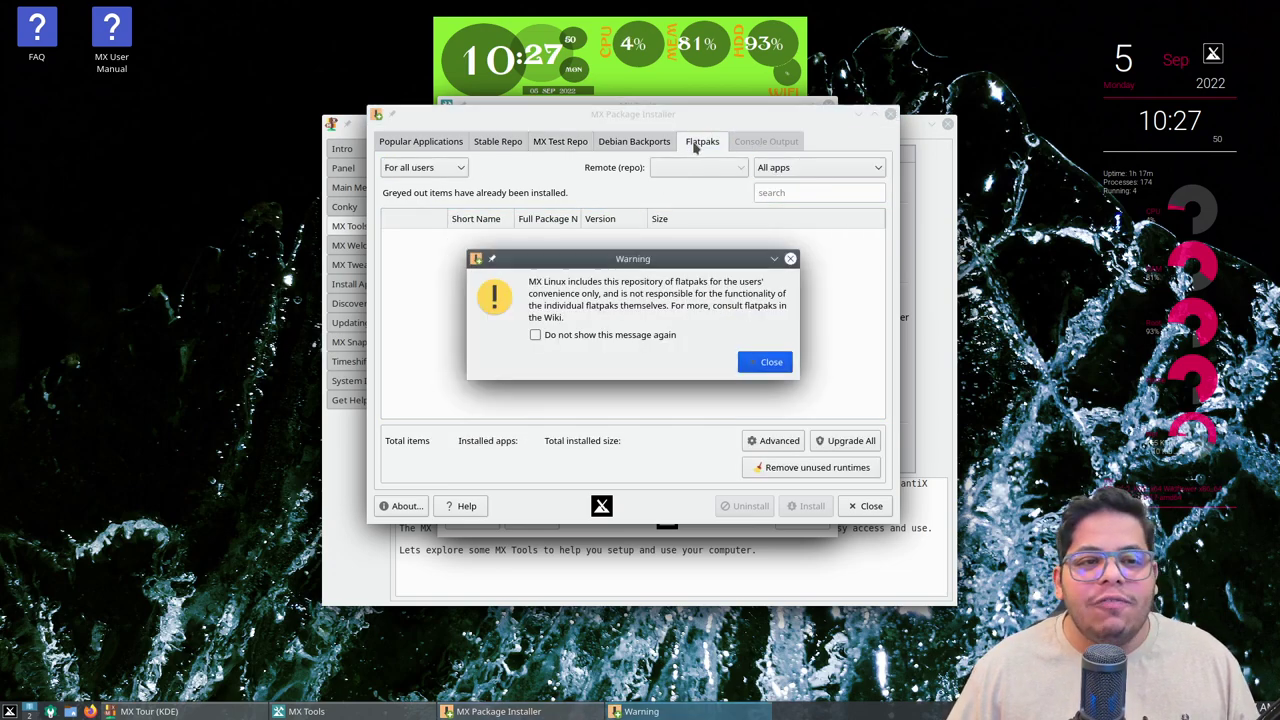
left_click(765, 363)
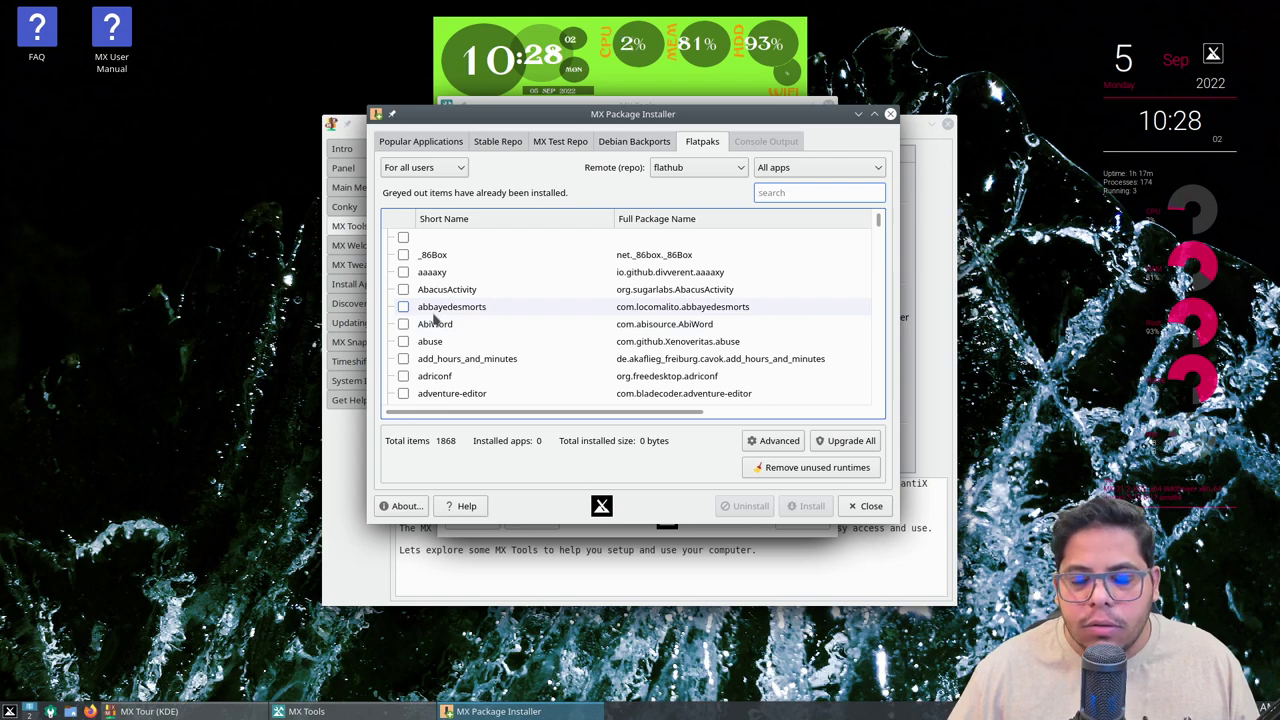
left_click(421, 141)
scroll(436, 378, "up", 1)
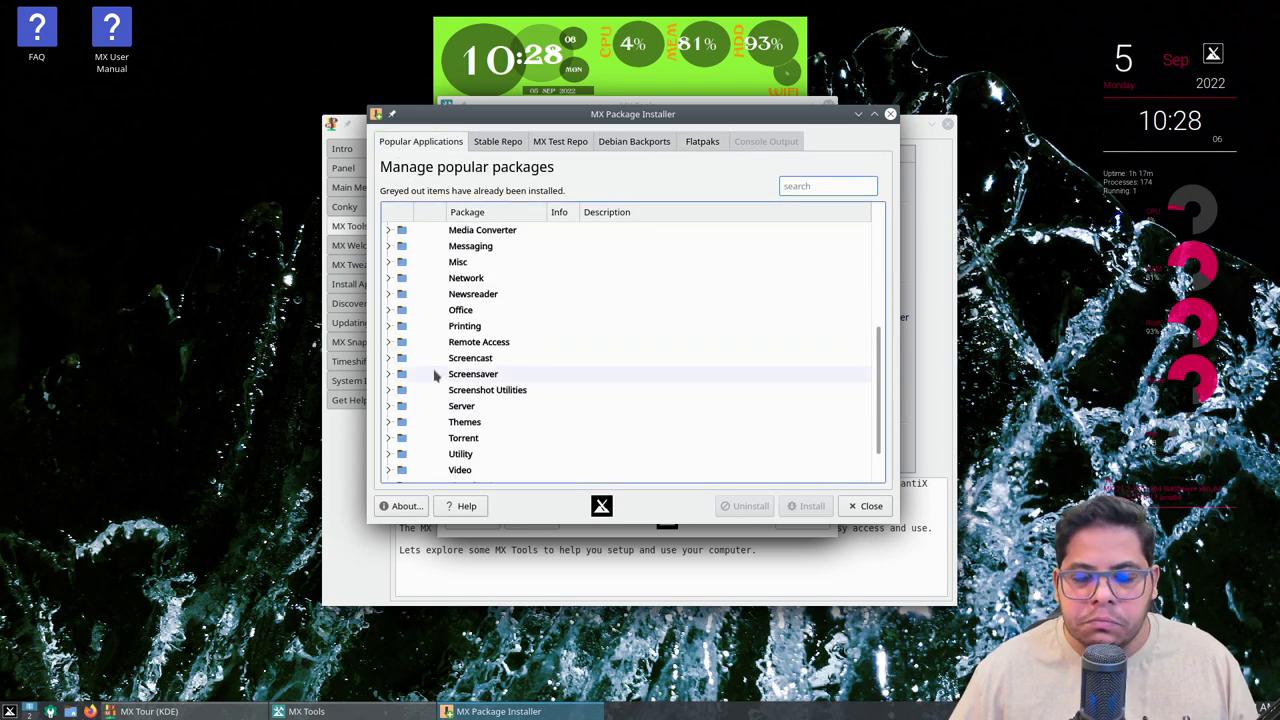
Step: Close MX Package Installer and MX Tools, and view the Discover page of MX Tour
left_click(866, 506)
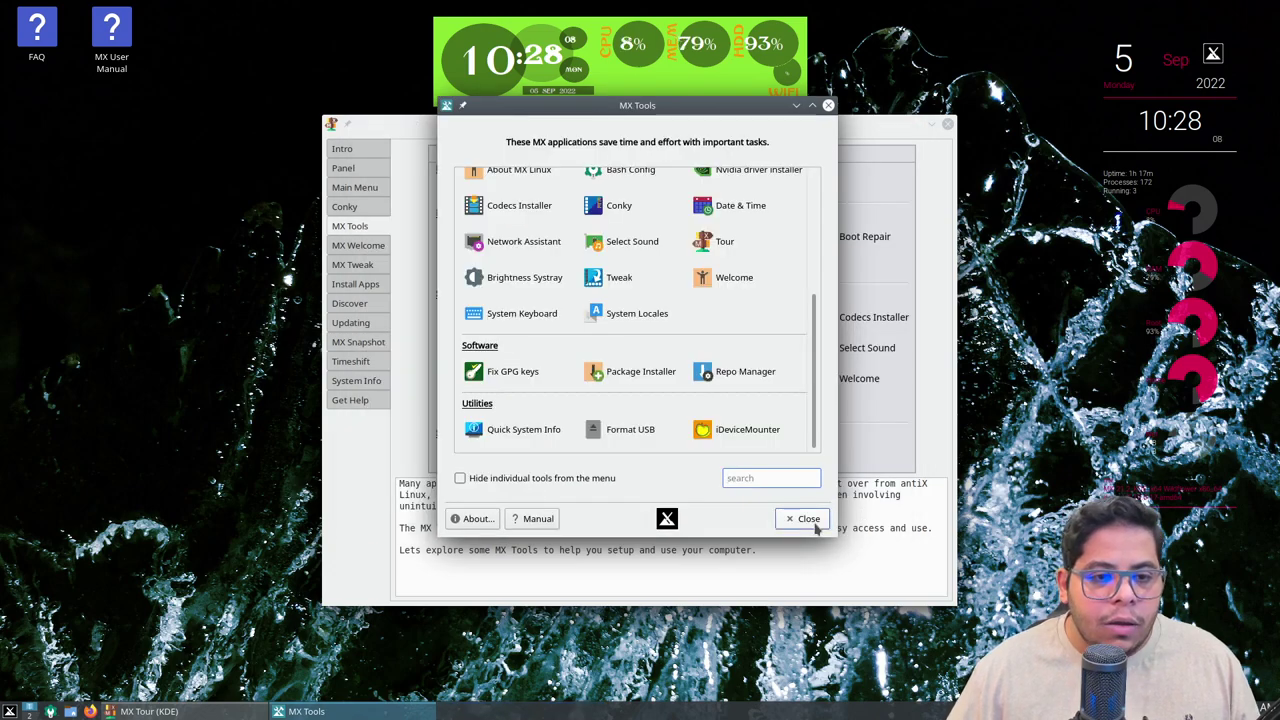
left_click(808, 519)
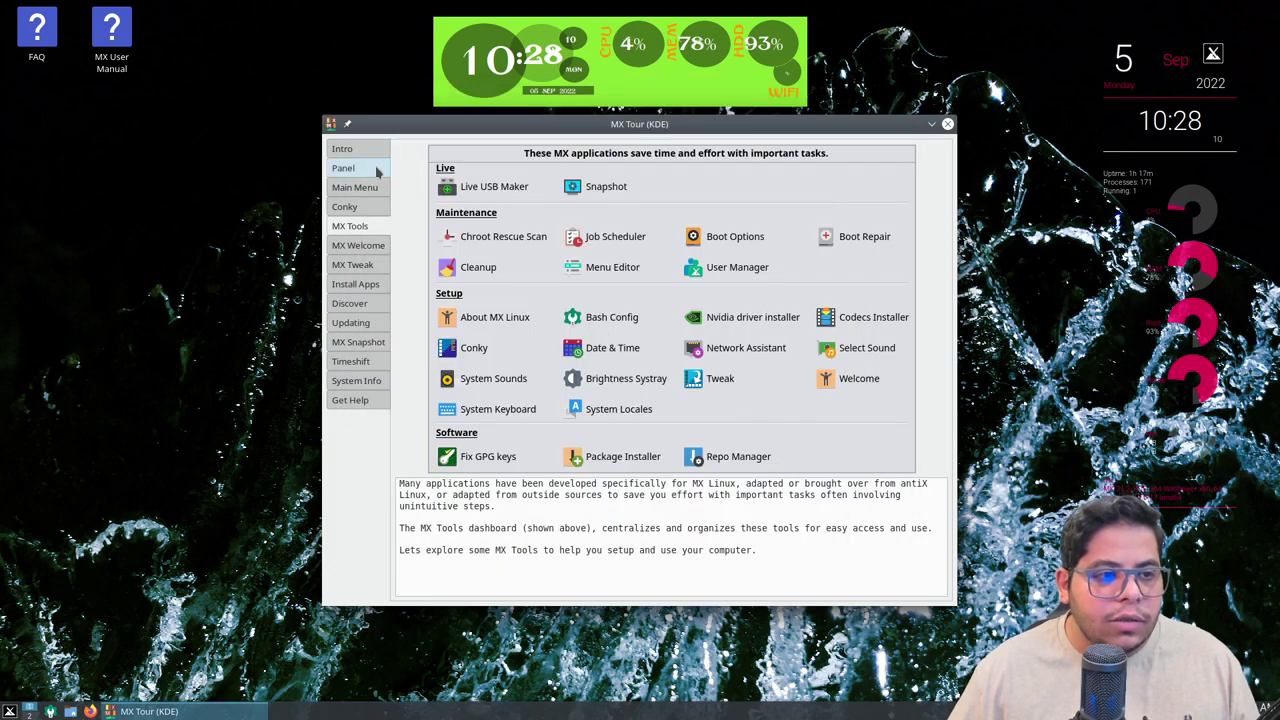
left_click(345, 304)
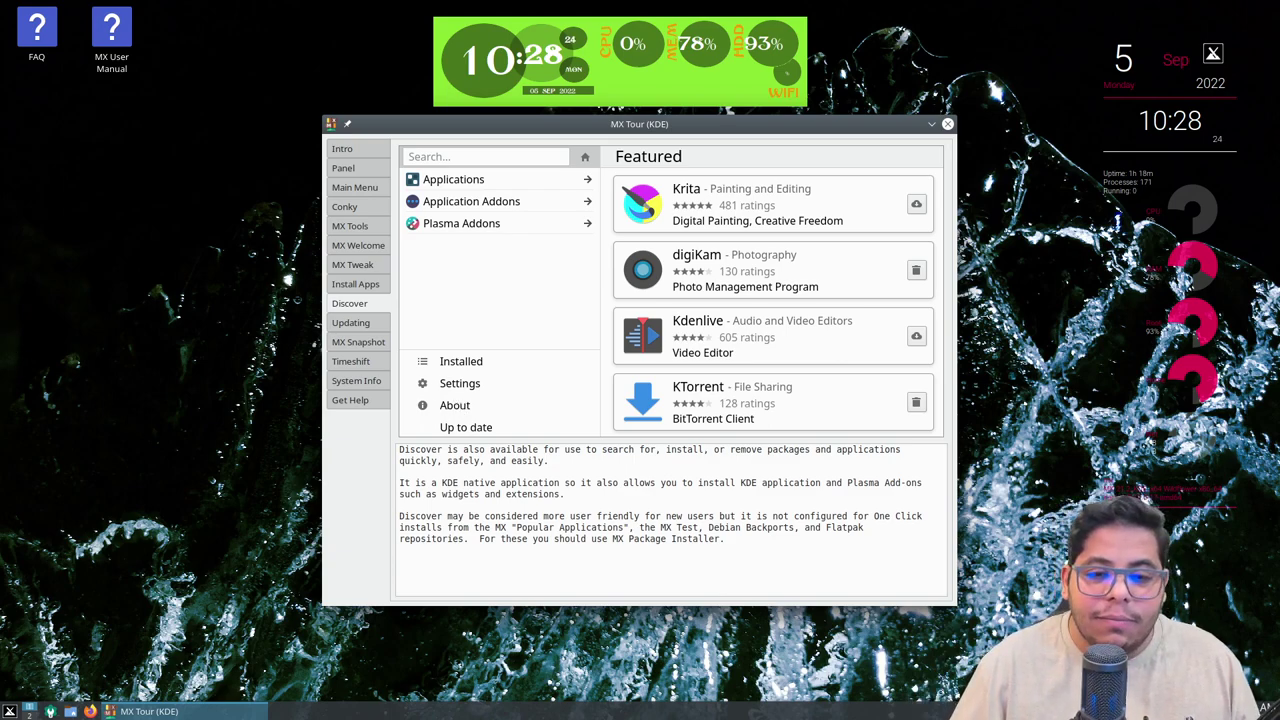
Step: Enter "sudo apt update && sudo apt dist-upgrade" in the drop-down terminal without running it, and hide the terminal
key("F12")
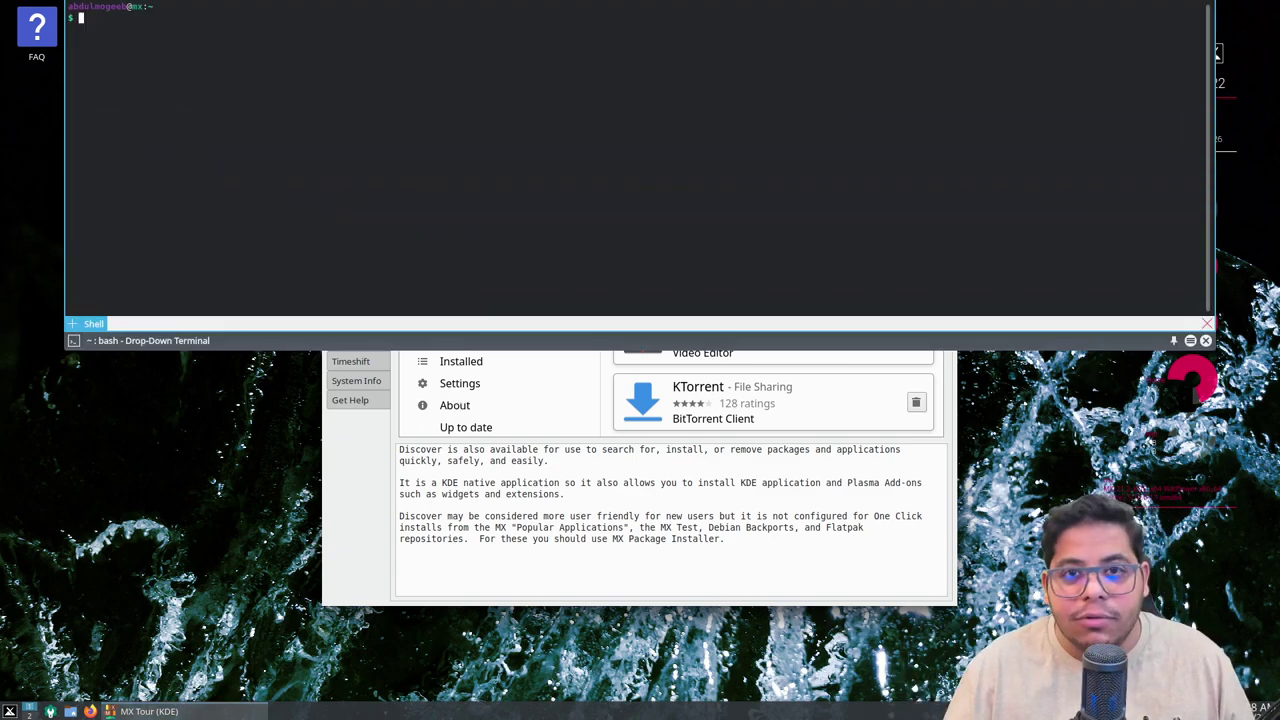
type("sudo apt update &")
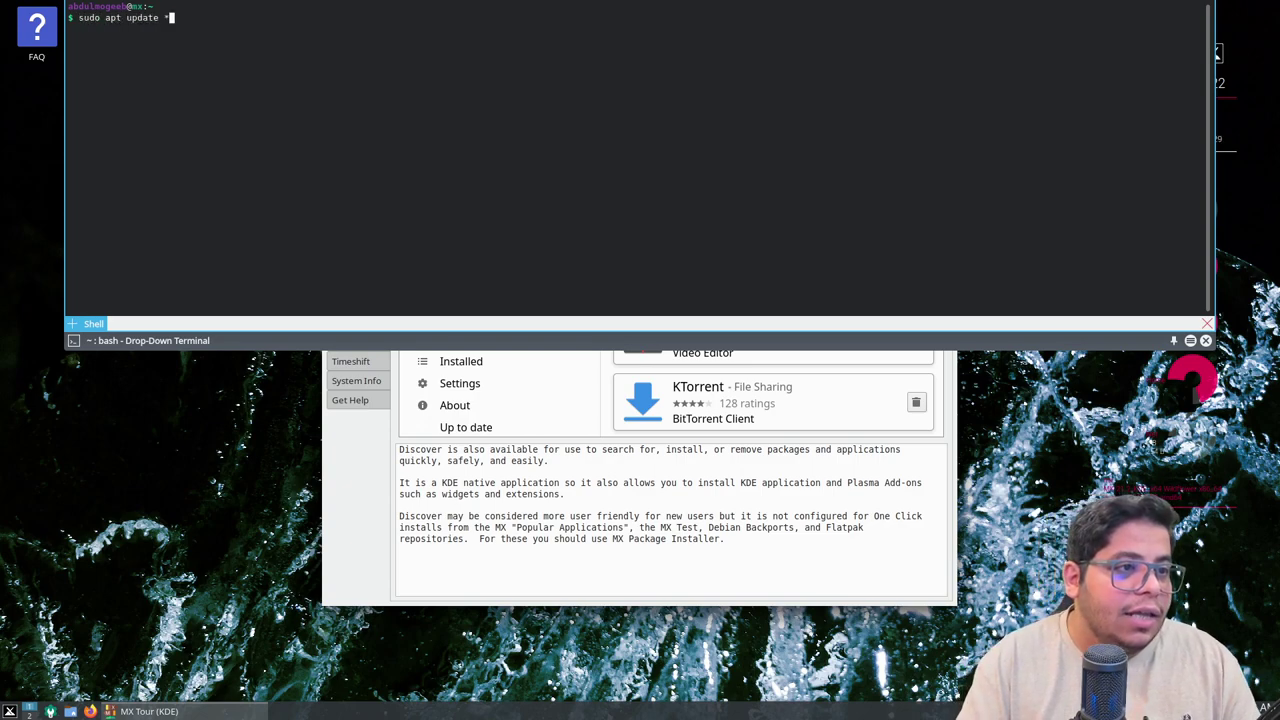
key("BackSpace")
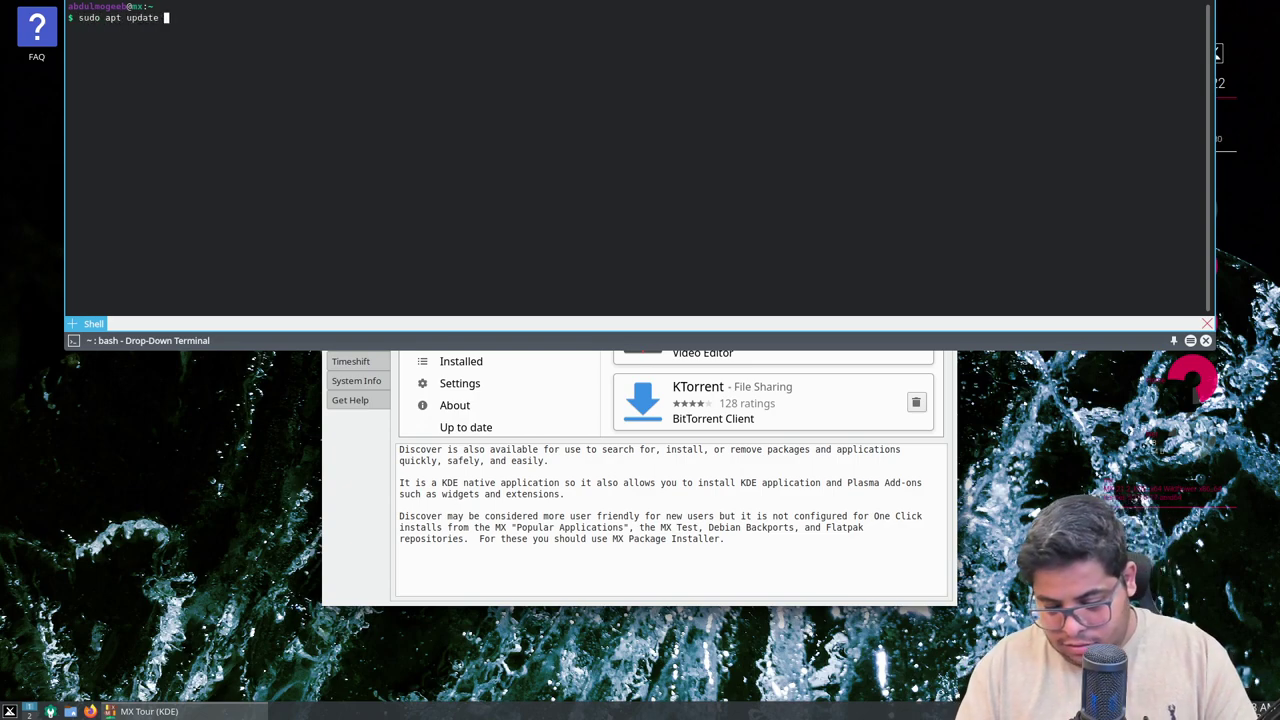
type("&")
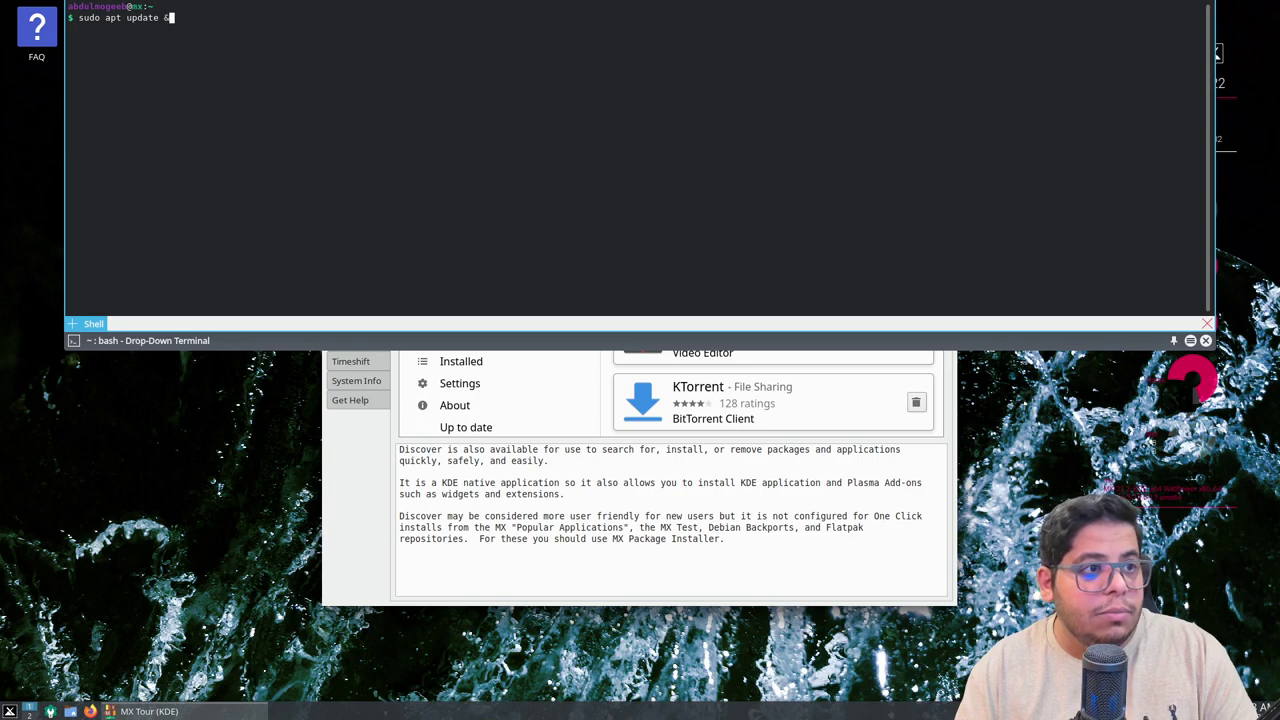
type("& sudo apt dist-upgrade")
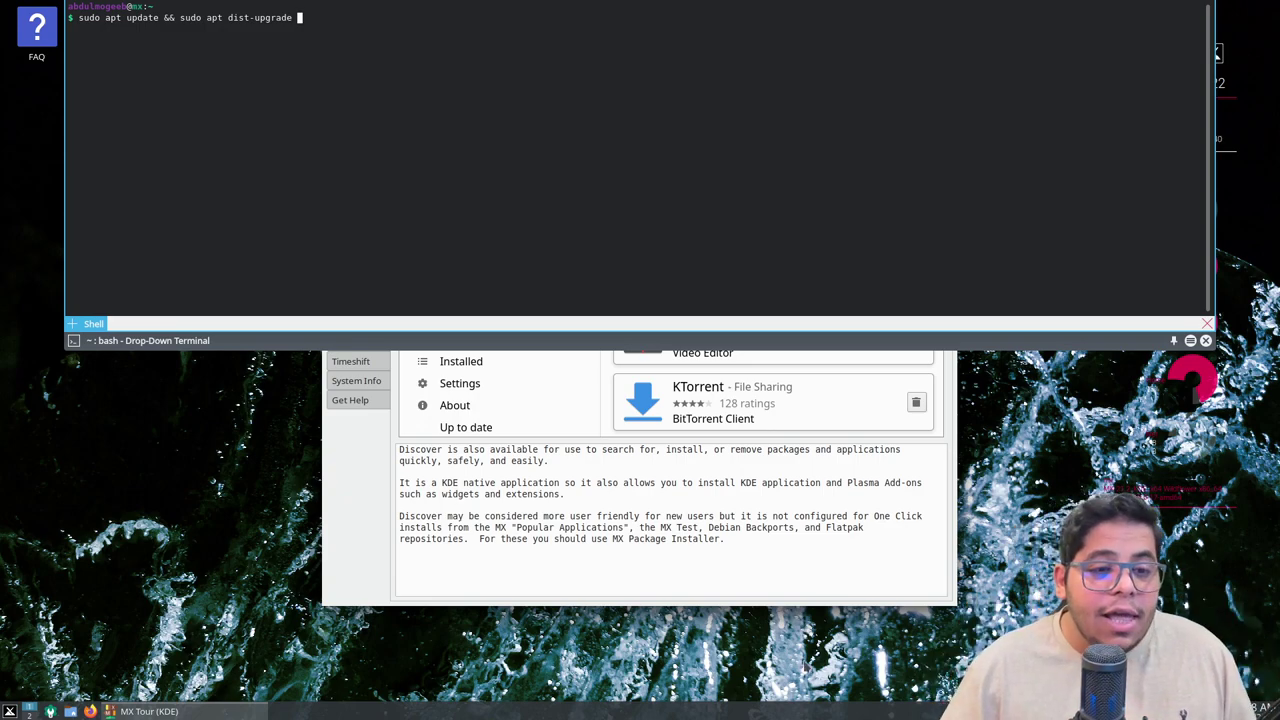
key("F12")
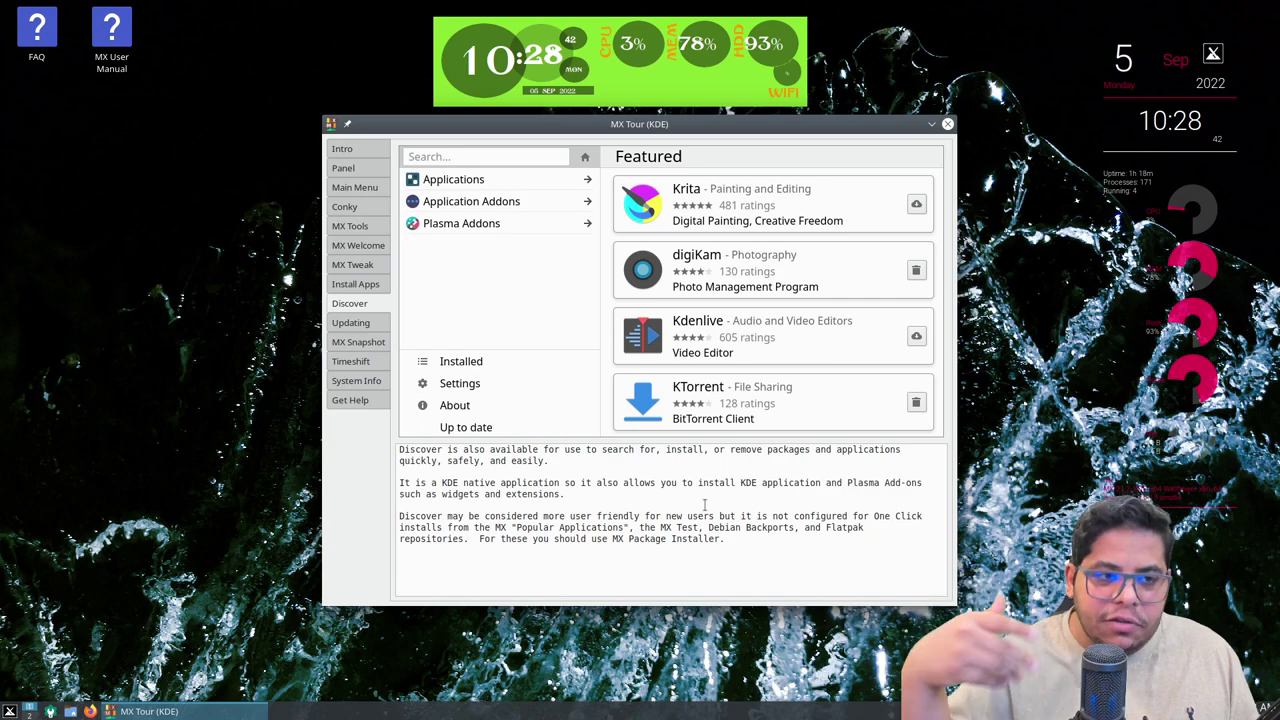
Step: View the Updating and MX Snapshot pages of MX Tour
left_click(345, 322)
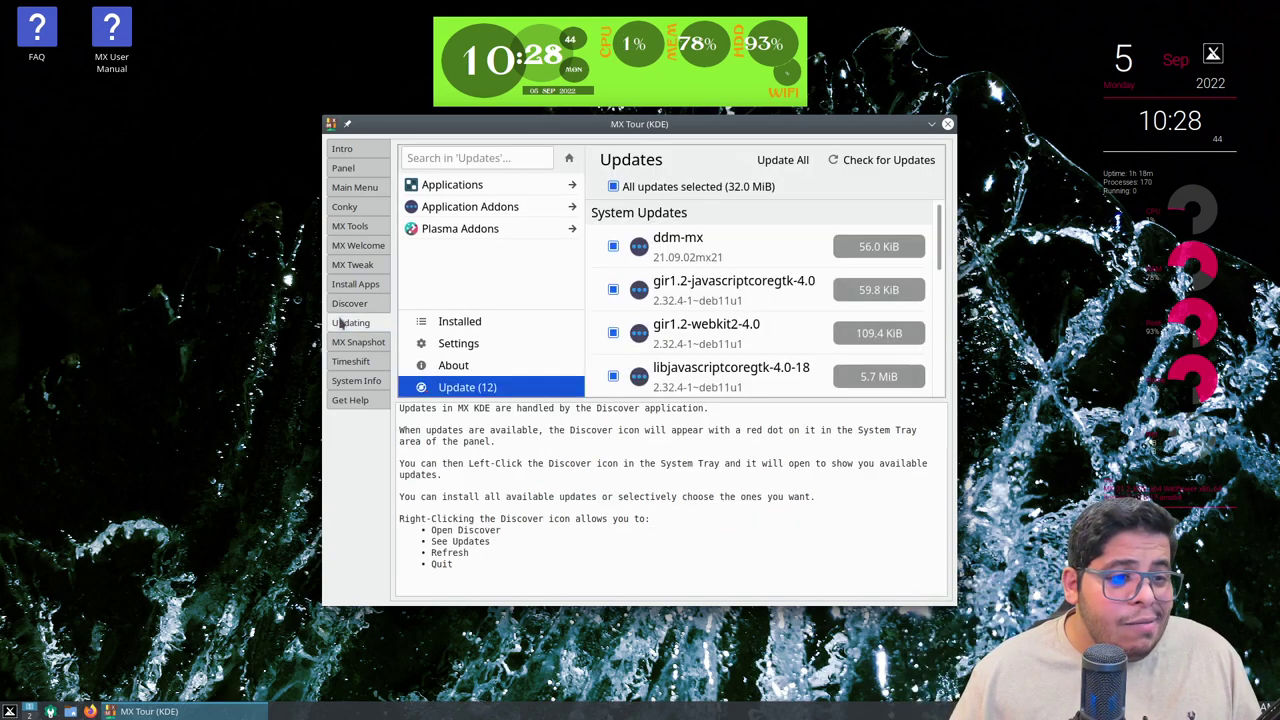
left_click(352, 342)
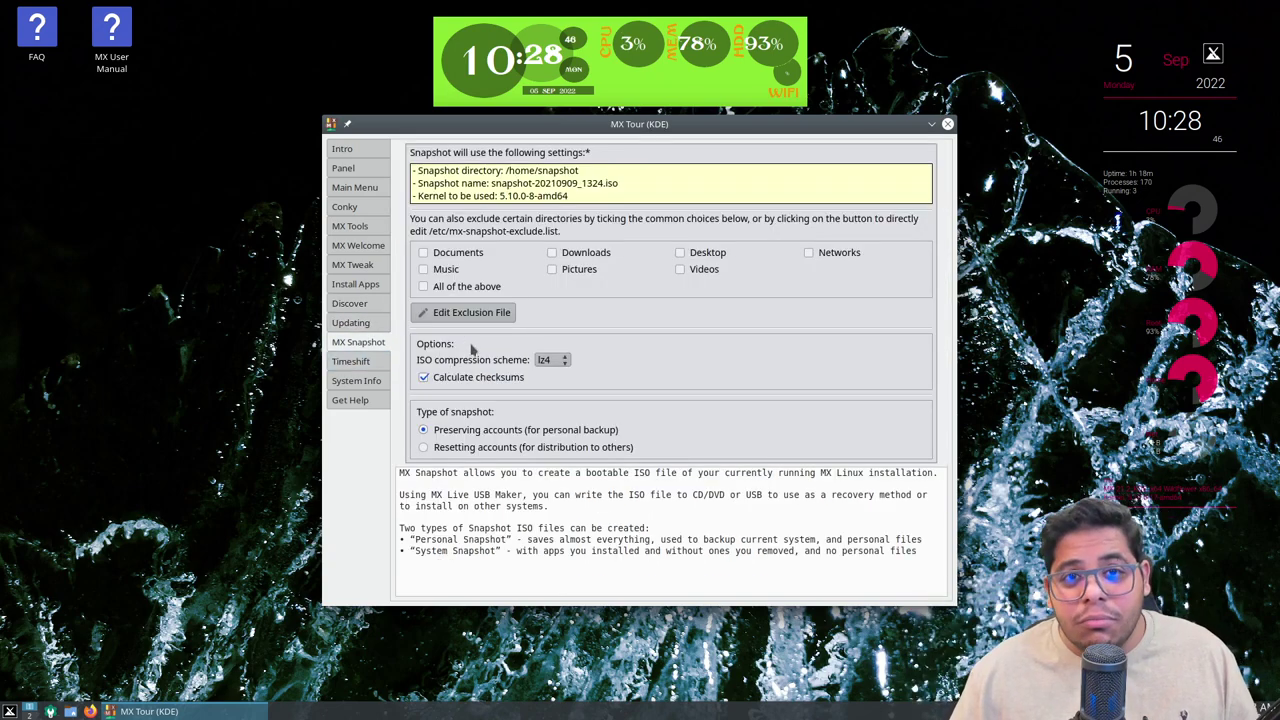